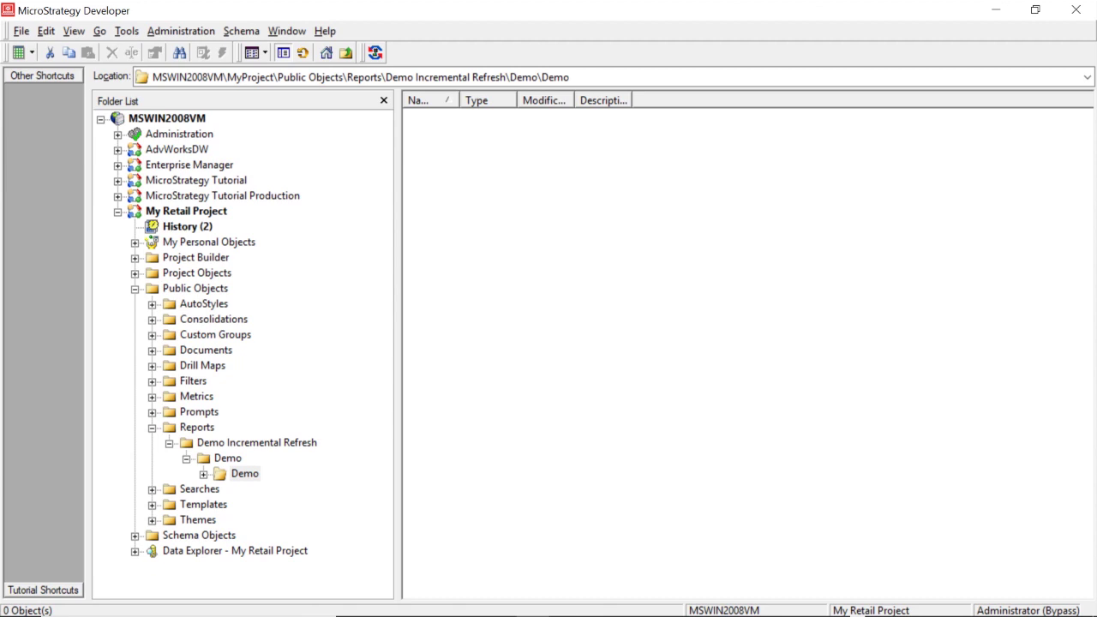
# Step: Create a new empty Intelligent Cube in the innermost Demo folder under Demo Incremental Refresh
pyautogui.rightClick(463, 143)
pyautogui.moveTo(514, 259)
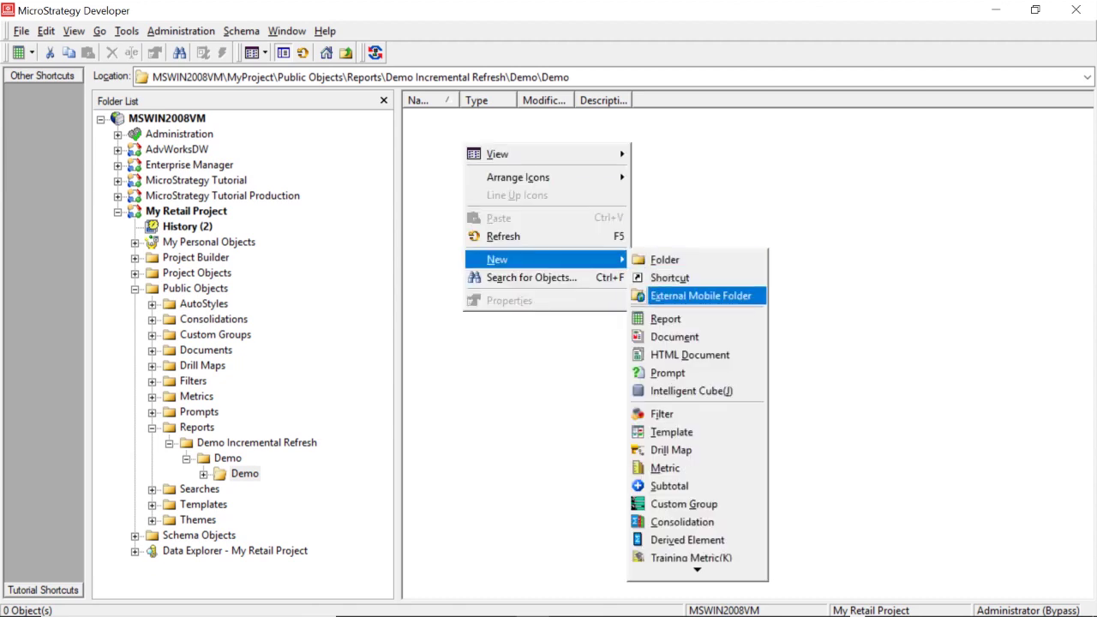
pyautogui.click(691, 391)
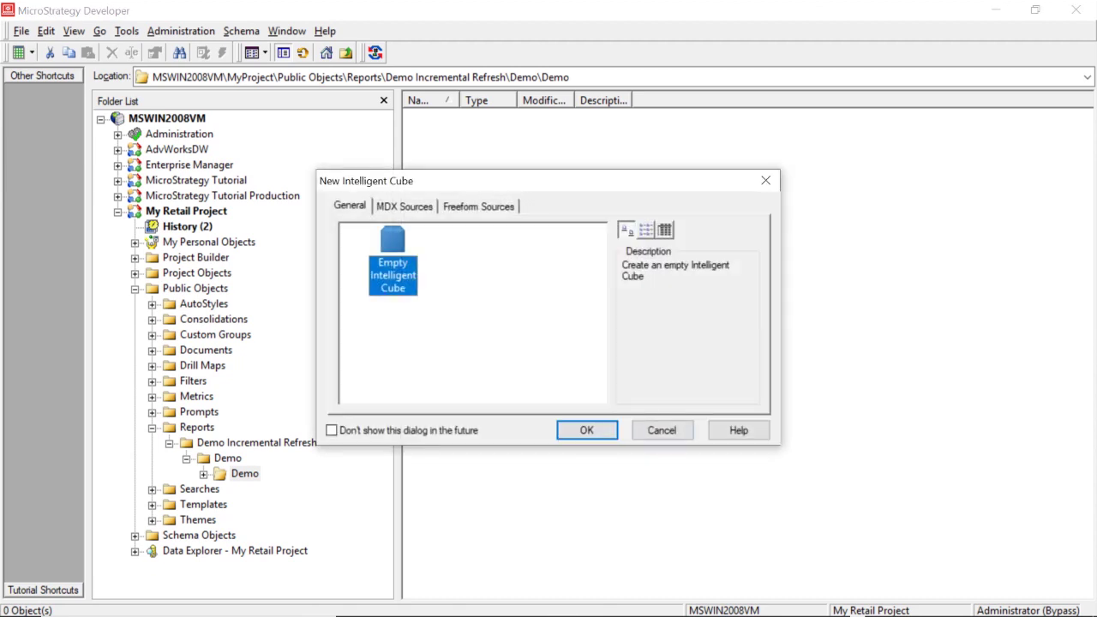
pyautogui.press('Return')
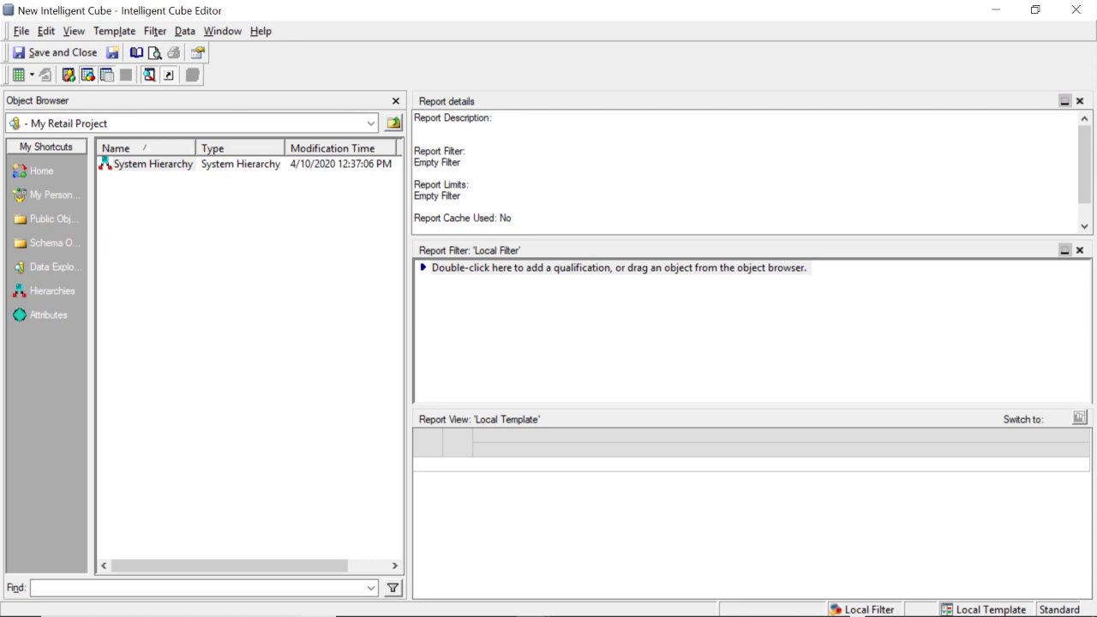
# Step: Add the Year, Quarter, Month, Week and Day attributes from the Time folder to the cube template
pyautogui.click(35, 314)
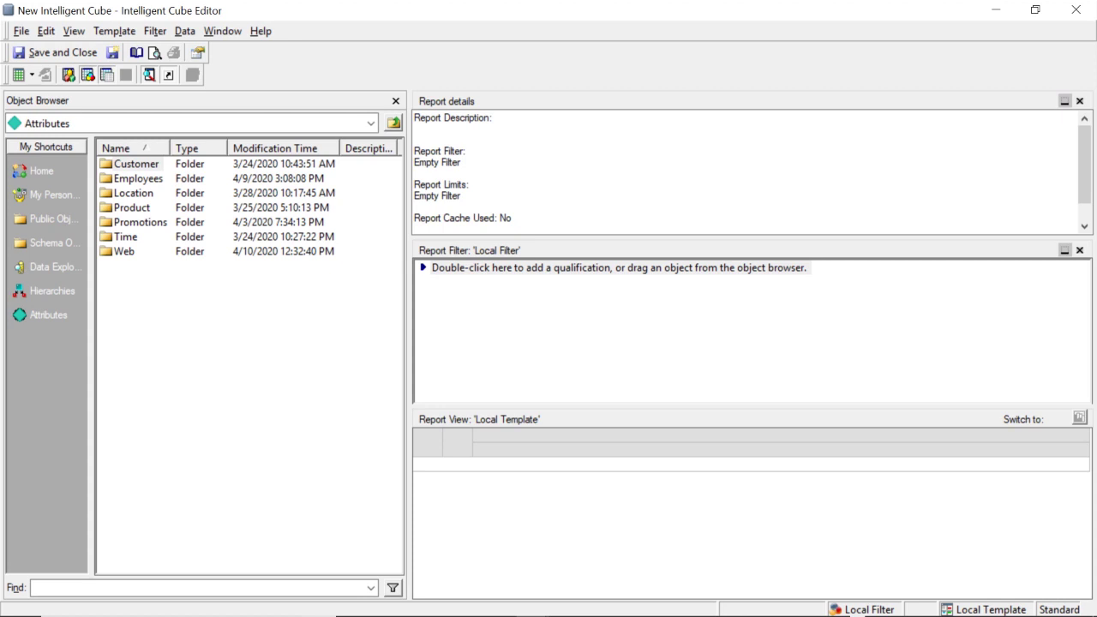
pyautogui.doubleClick(126, 236)
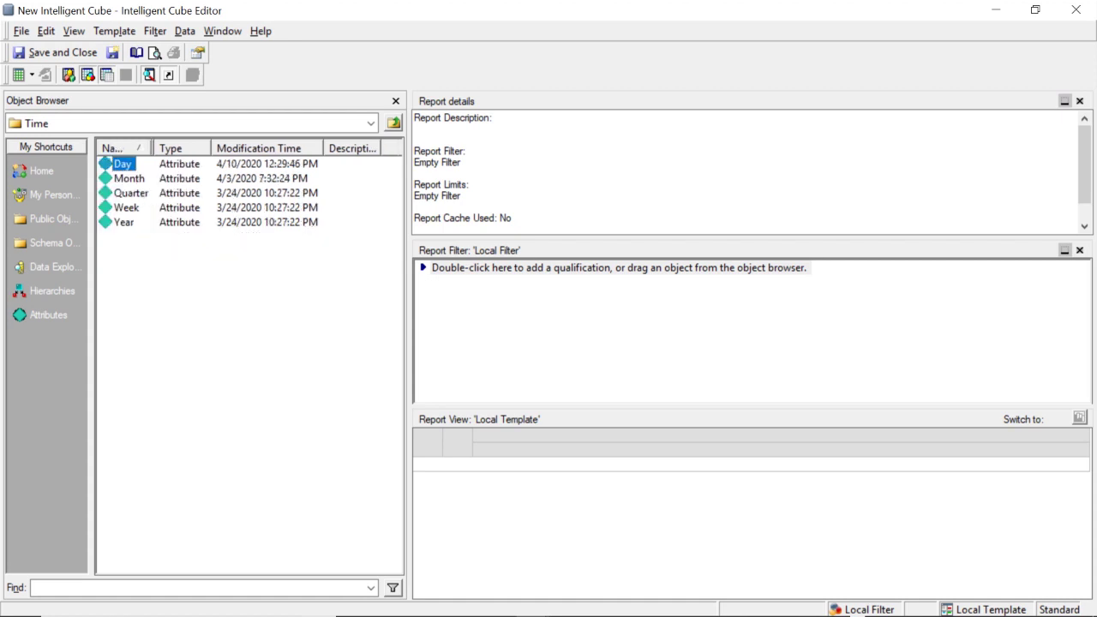
pyautogui.doubleClick(124, 222)
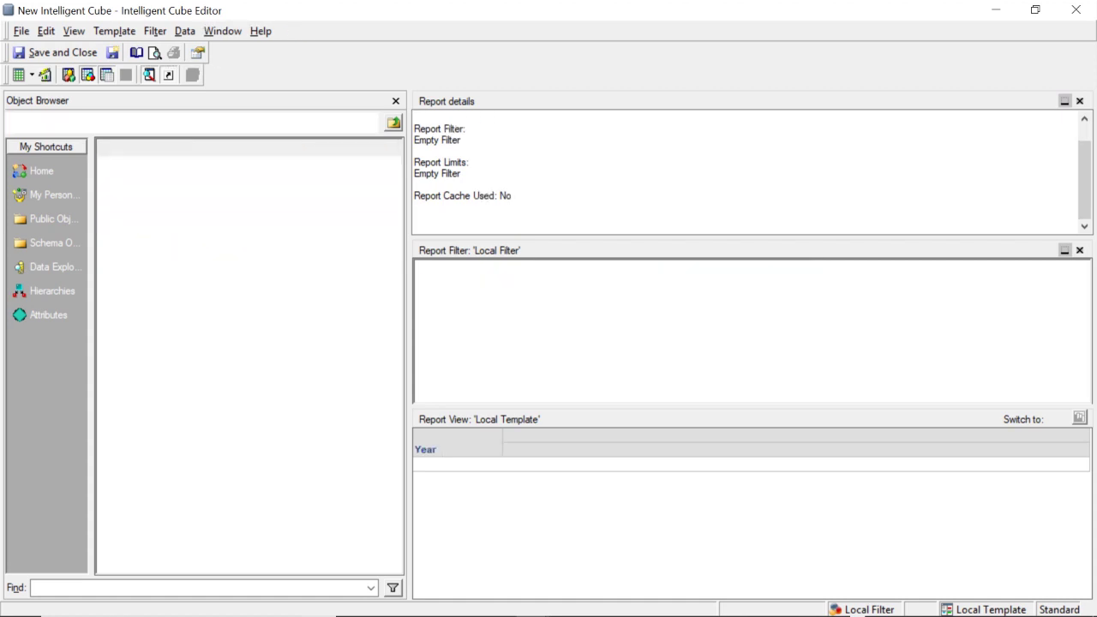
pyautogui.doubleClick(124, 193)
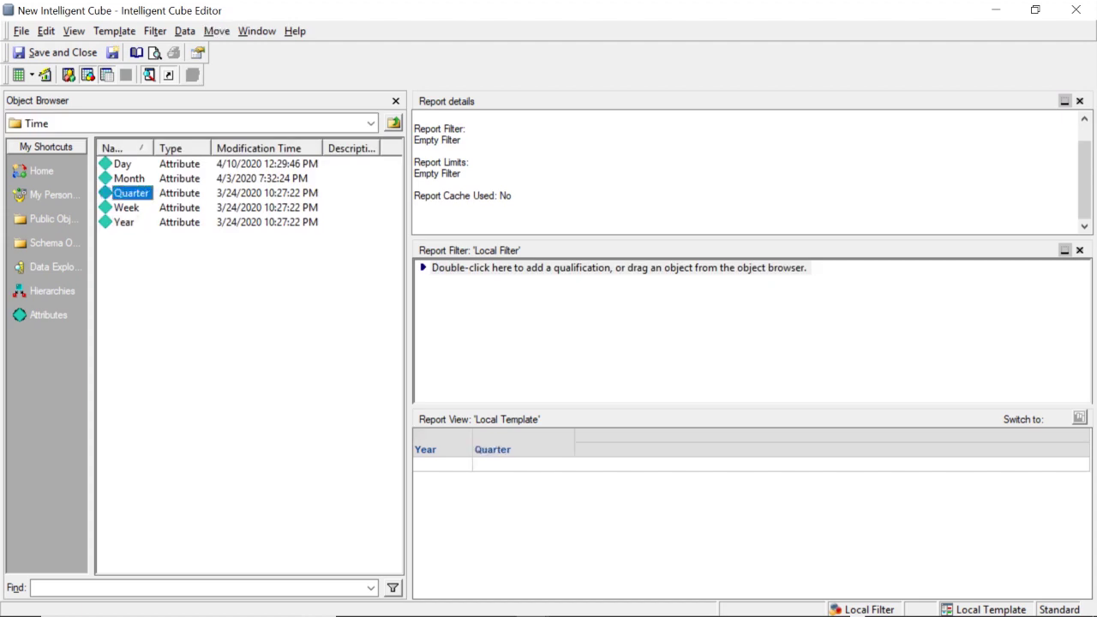
pyautogui.doubleClick(128, 179)
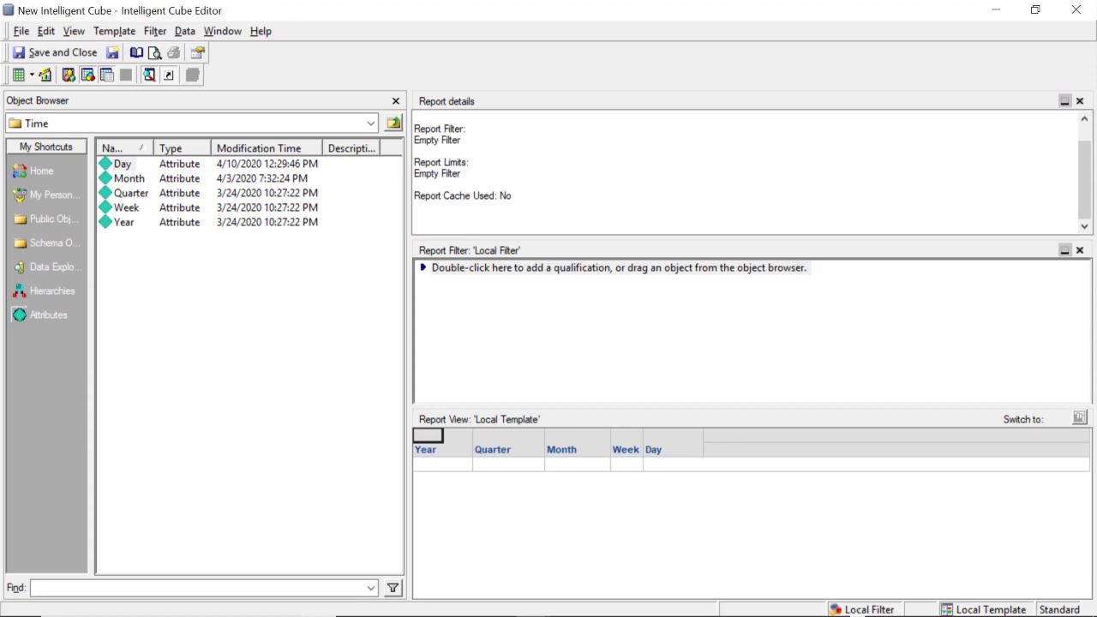
# Step: Add the Order attribute from the Web attribute folder to the cube template
pyautogui.click(19, 315)
pyautogui.doubleClick(124, 251)
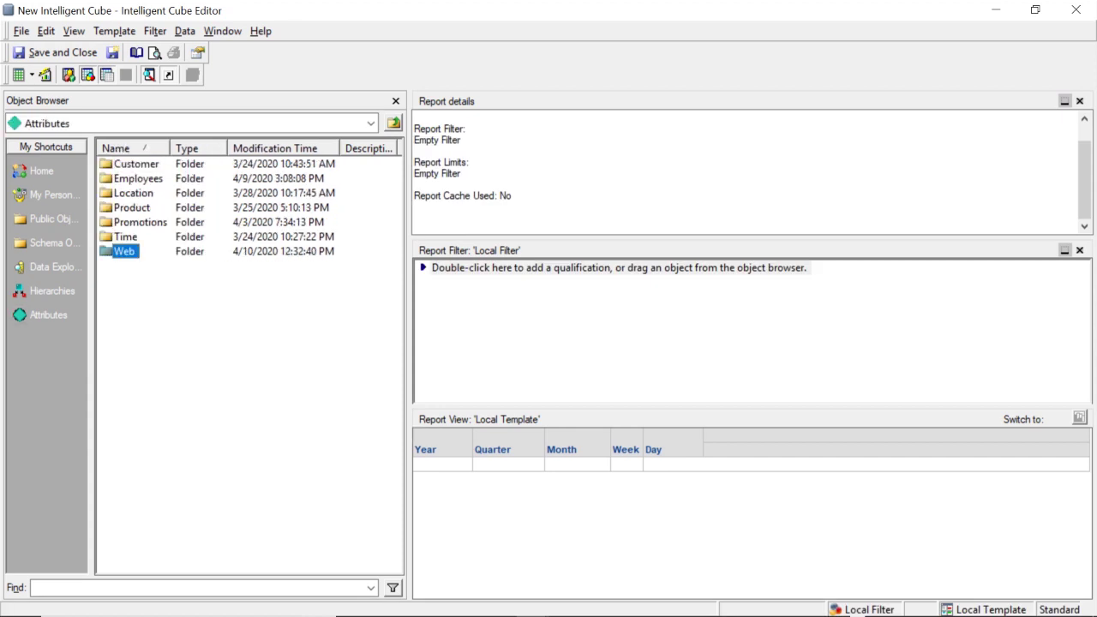
pyautogui.press('Return')
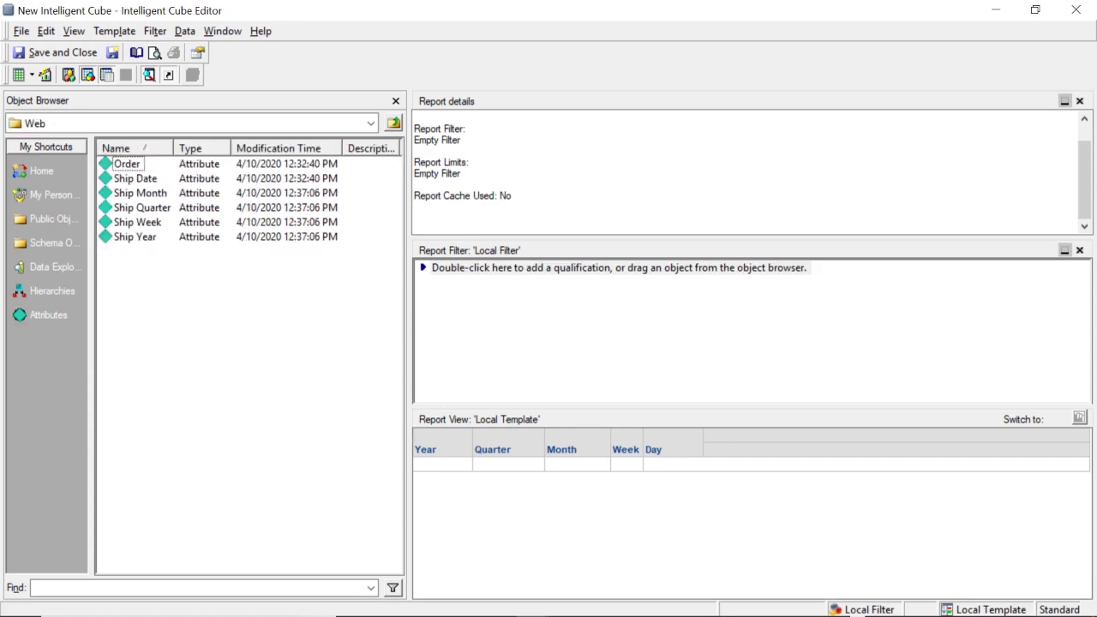
pyautogui.doubleClick(127, 163)
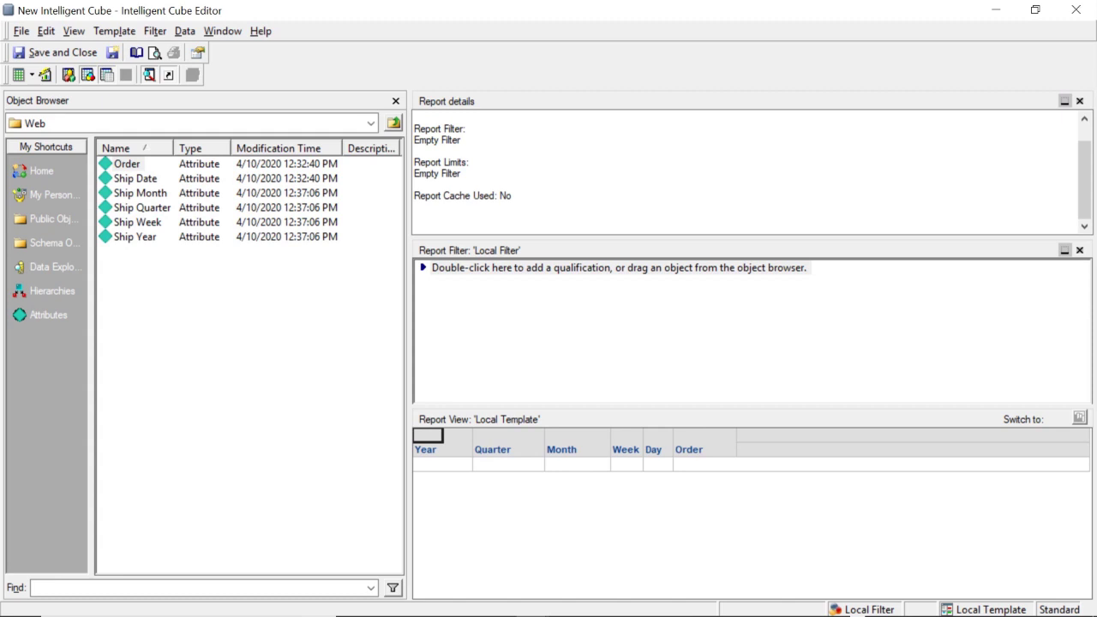
# Step: Add the Sales, Units and Profit metrics from the public Metrics folder to the cube template
pyautogui.click(22, 315)
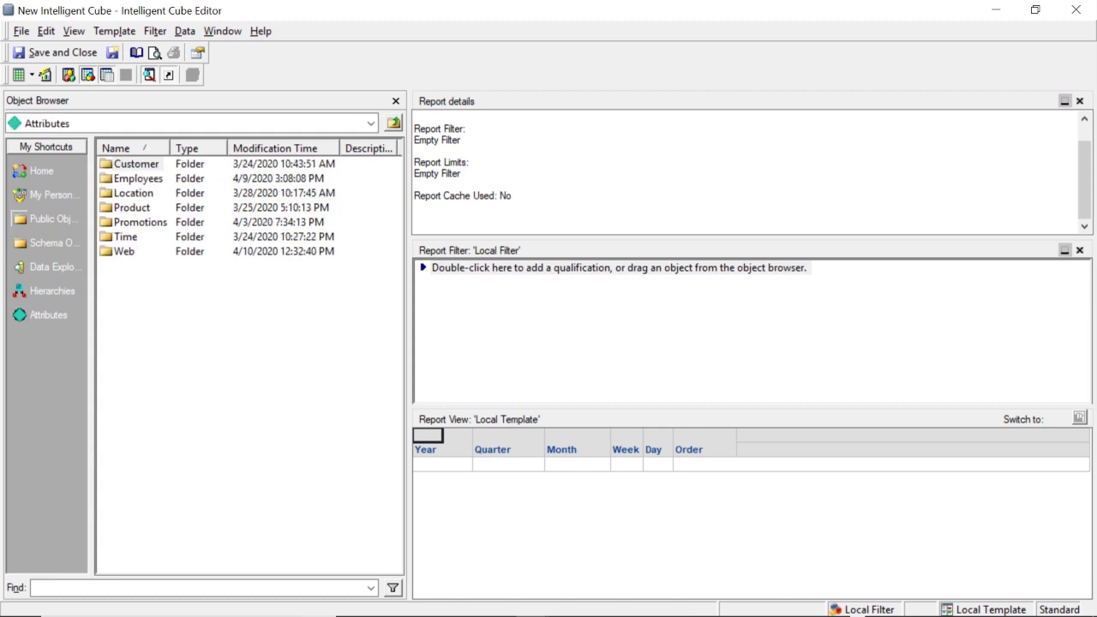
pyautogui.click(21, 220)
pyautogui.doubleClick(129, 251)
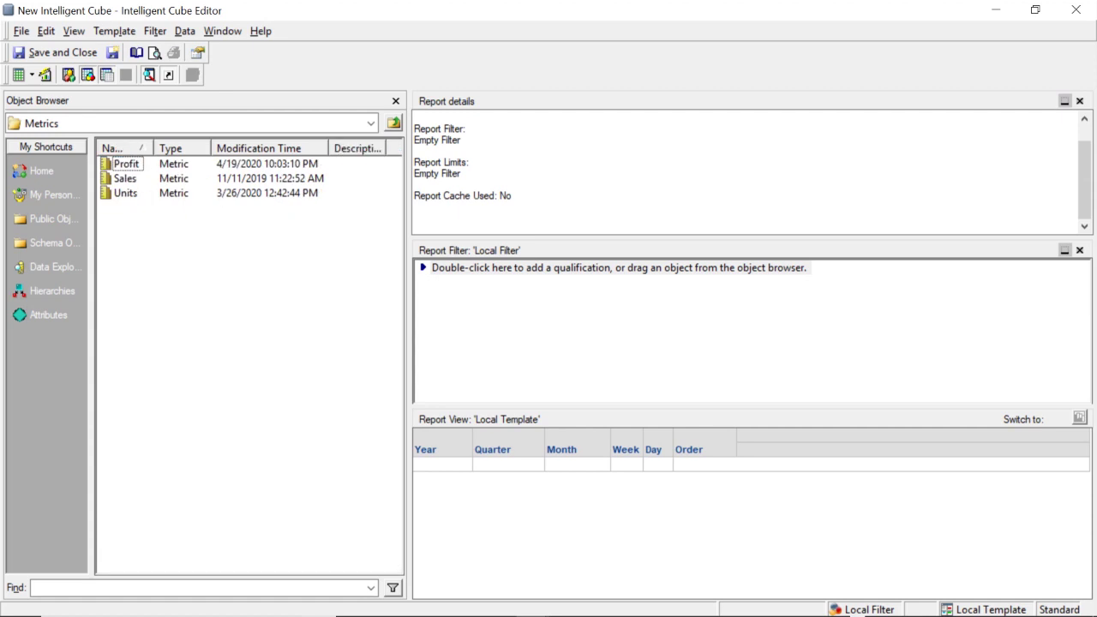
pyautogui.doubleClick(126, 179)
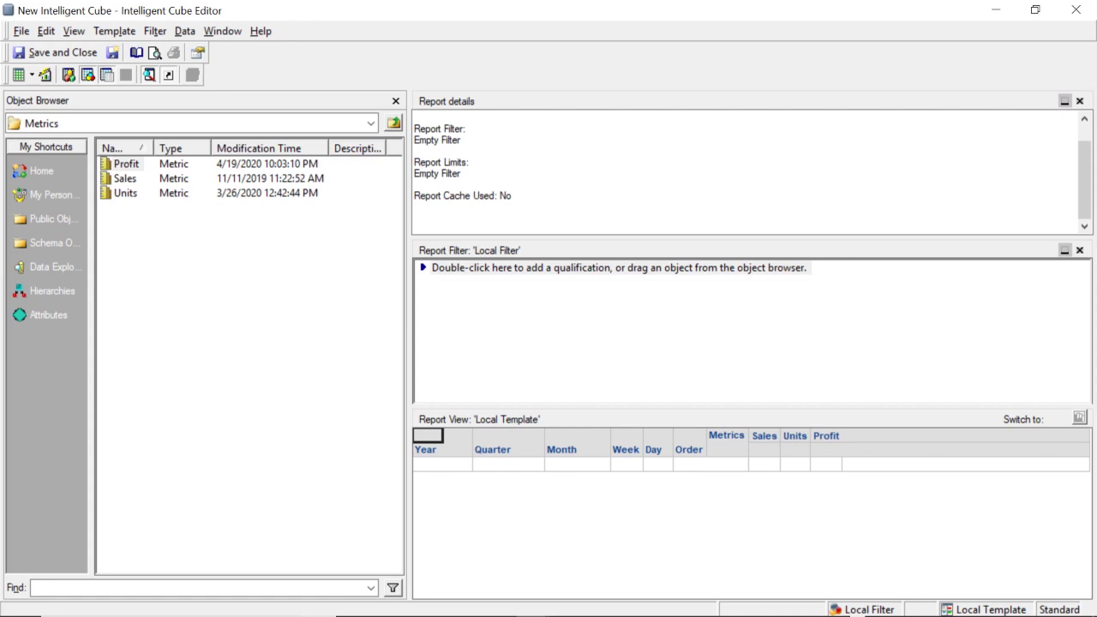
# Step: Open the Data Refresh settings in the Intelligent Cube's configuration options
pyautogui.hotkey('alt', 'd')
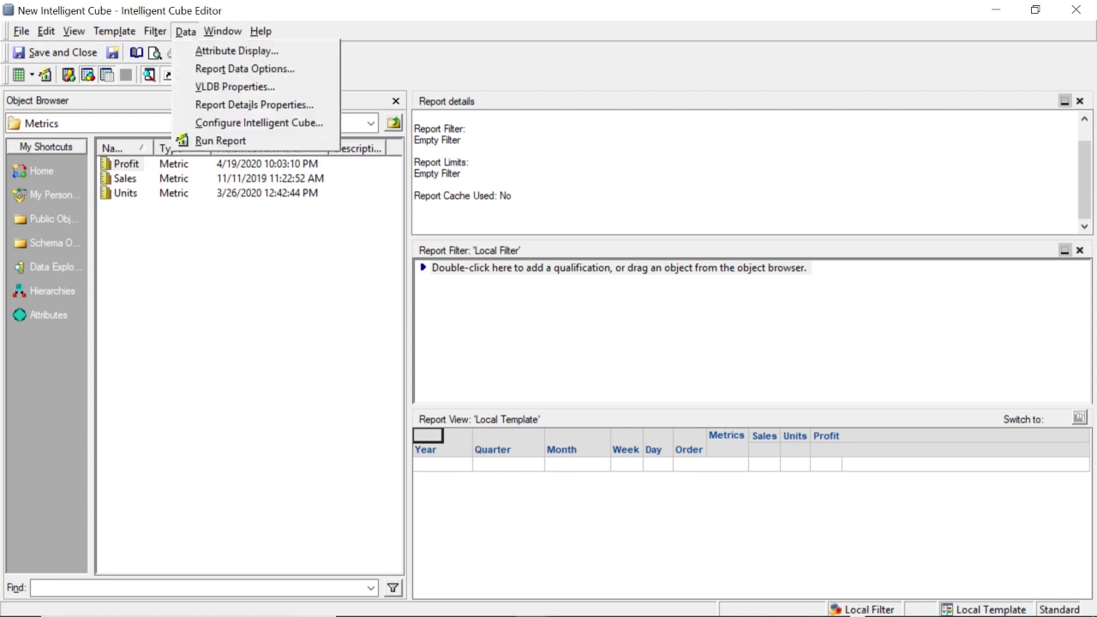
pyautogui.press('Right')
pyautogui.press('Left')
pyautogui.press('Down')
pyautogui.press('Down')
pyautogui.press('Down')
pyautogui.press('Down')
pyautogui.press('Down')
pyautogui.press('Return')
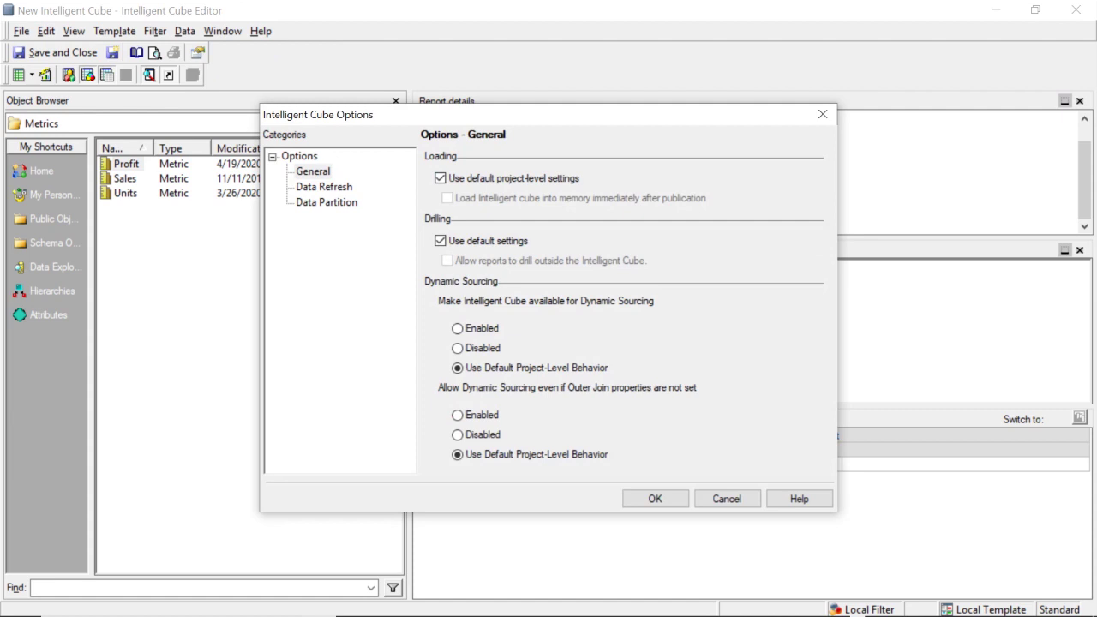
pyautogui.click(324, 186)
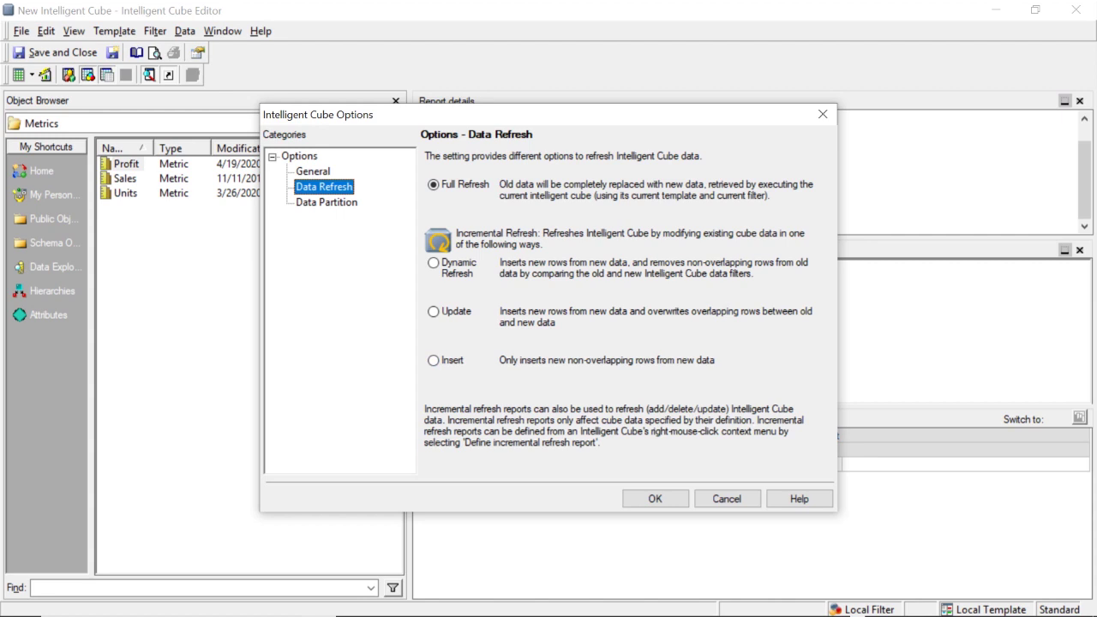
# Step: Go through the Dynamic Refresh, Update and Insert options, settle on Full Refresh and accept the cube options
pyautogui.click(434, 263)
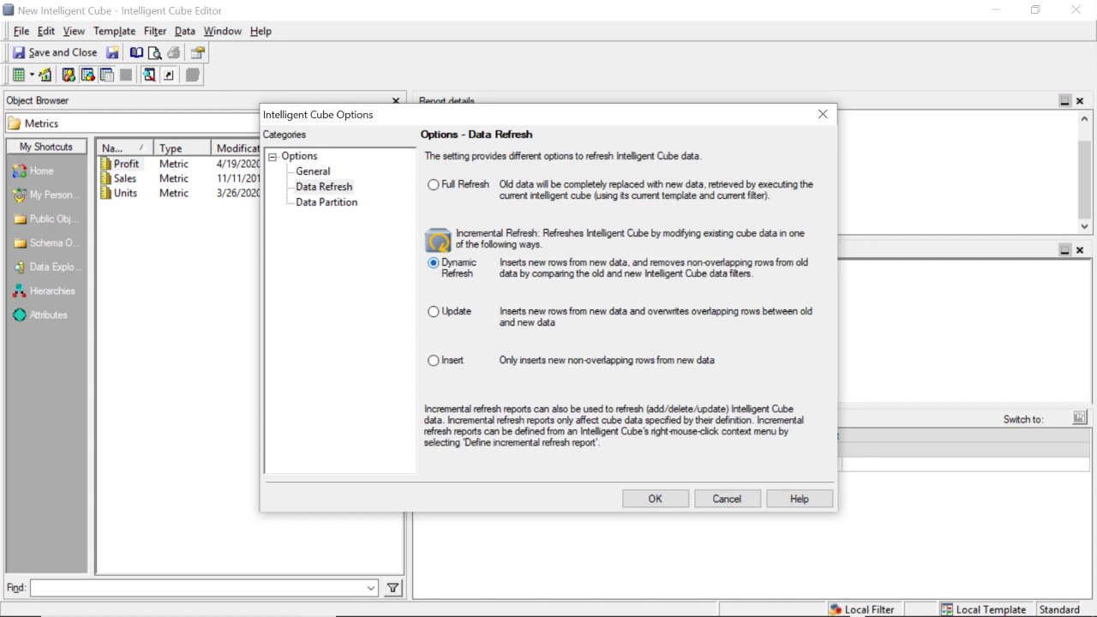
pyautogui.click(433, 312)
pyautogui.click(433, 360)
pyautogui.click(433, 185)
pyautogui.press('Return')
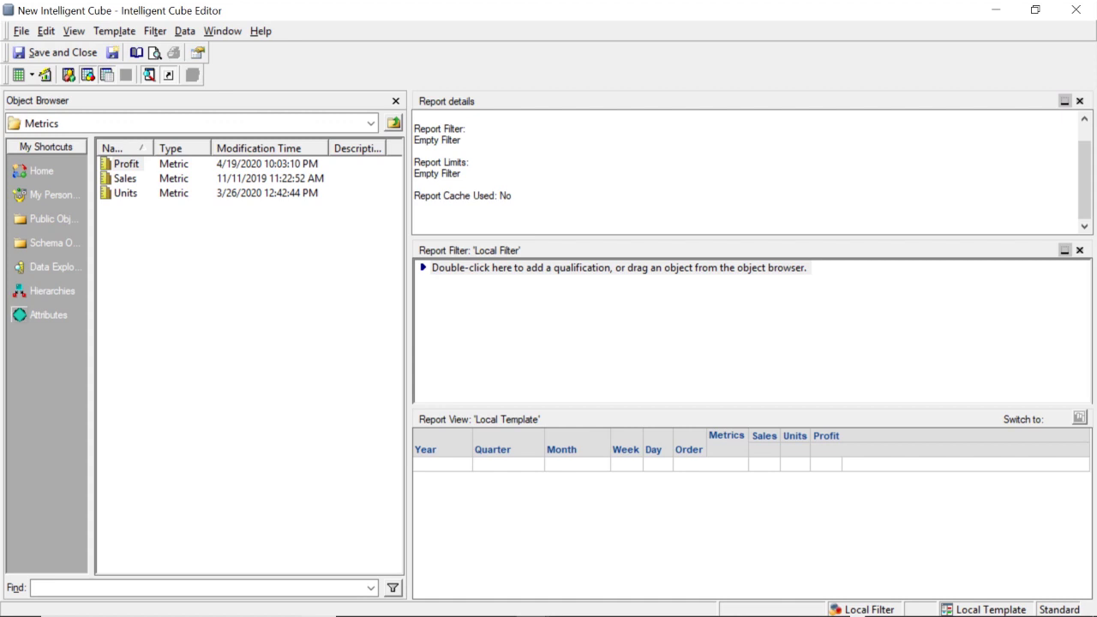
# Step: Add a qualification on the Year attribute from the Time folder to the cube's report filter
pyautogui.click(20, 316)
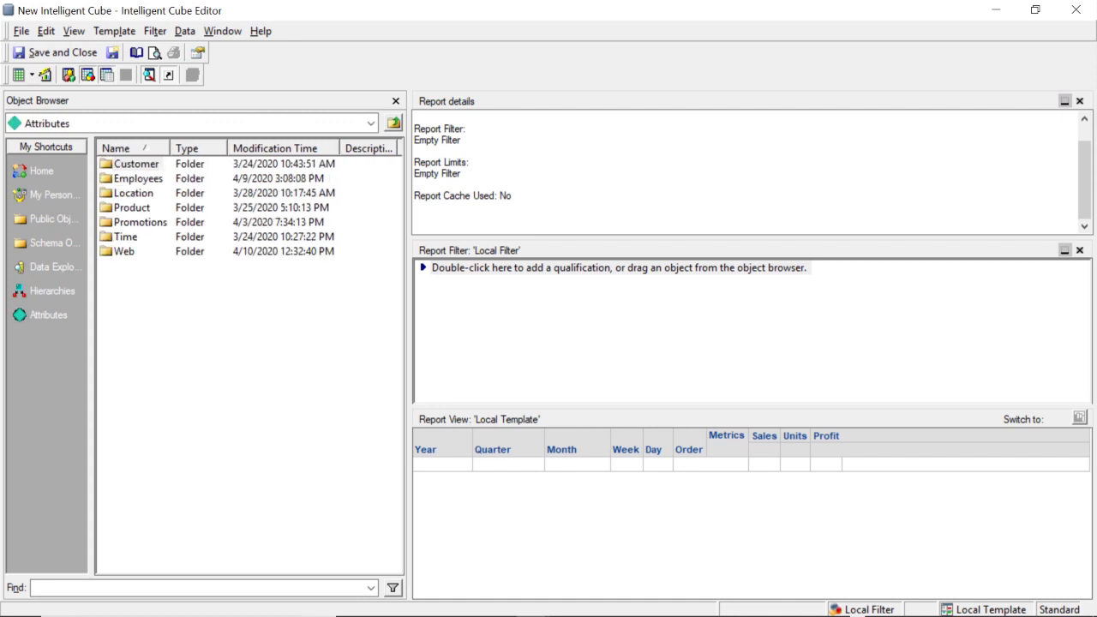
pyautogui.doubleClick(126, 236)
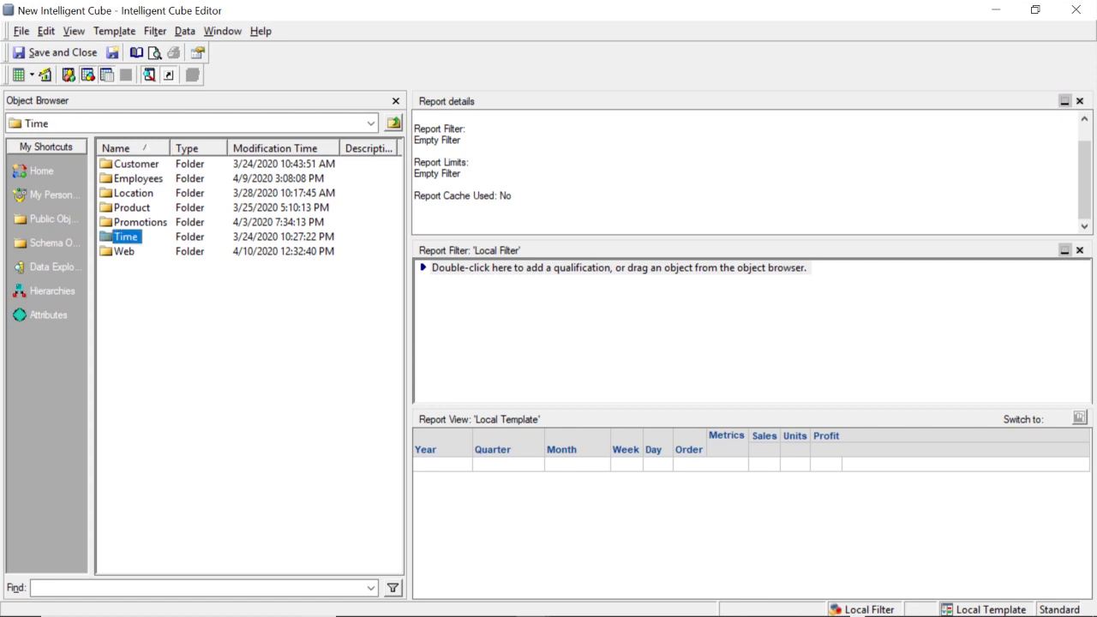
pyautogui.click(124, 222)
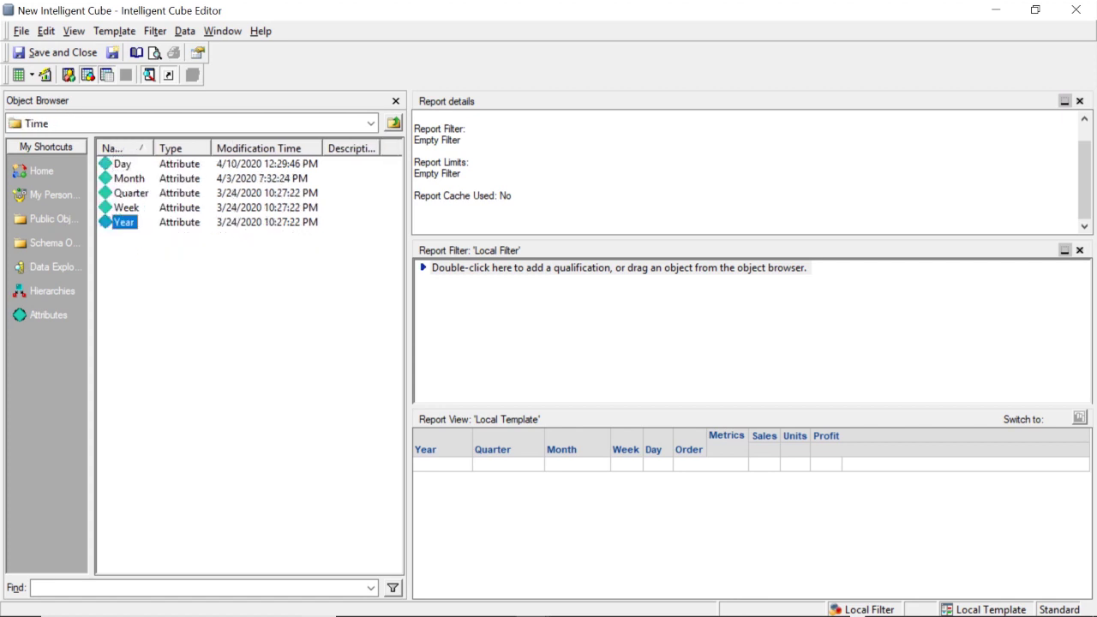
pyautogui.moveTo(124, 222); pyautogui.dragTo(549, 296)
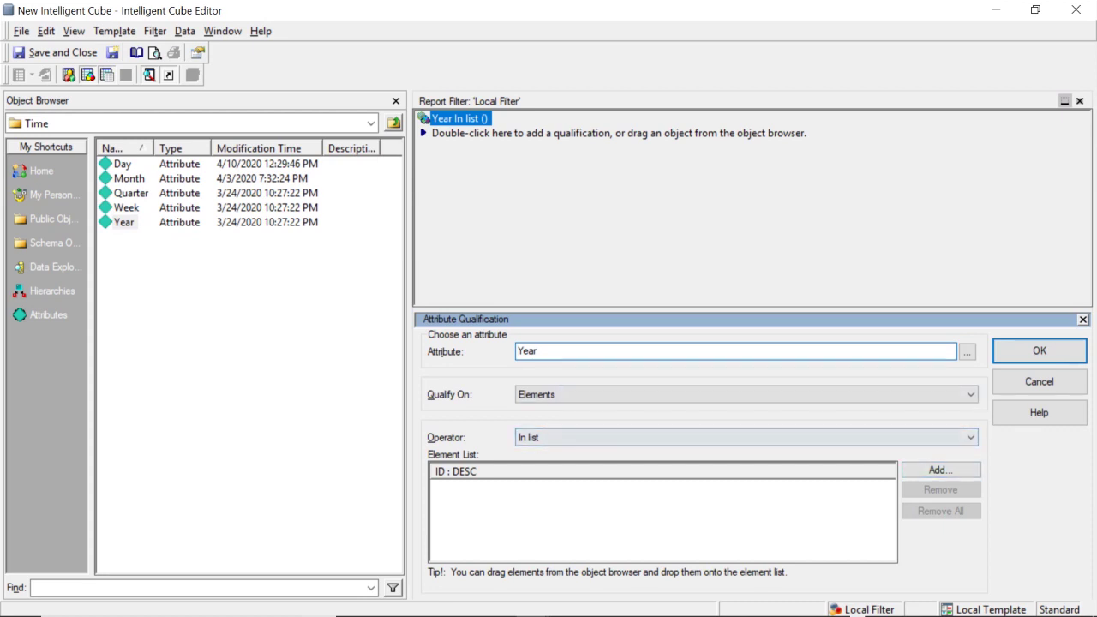
# Step: Define the Year qualification as Not in list with the element 2020 and accept it
pyautogui.click(746, 438)
pyautogui.click(746, 463)
pyautogui.click(941, 470)
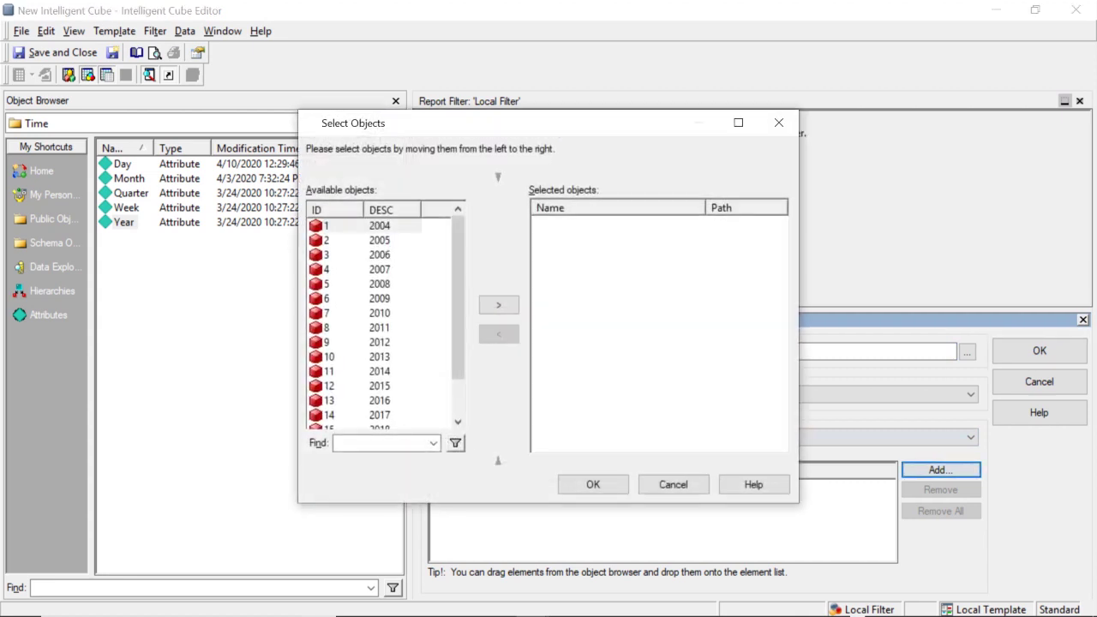
pyautogui.press('End')
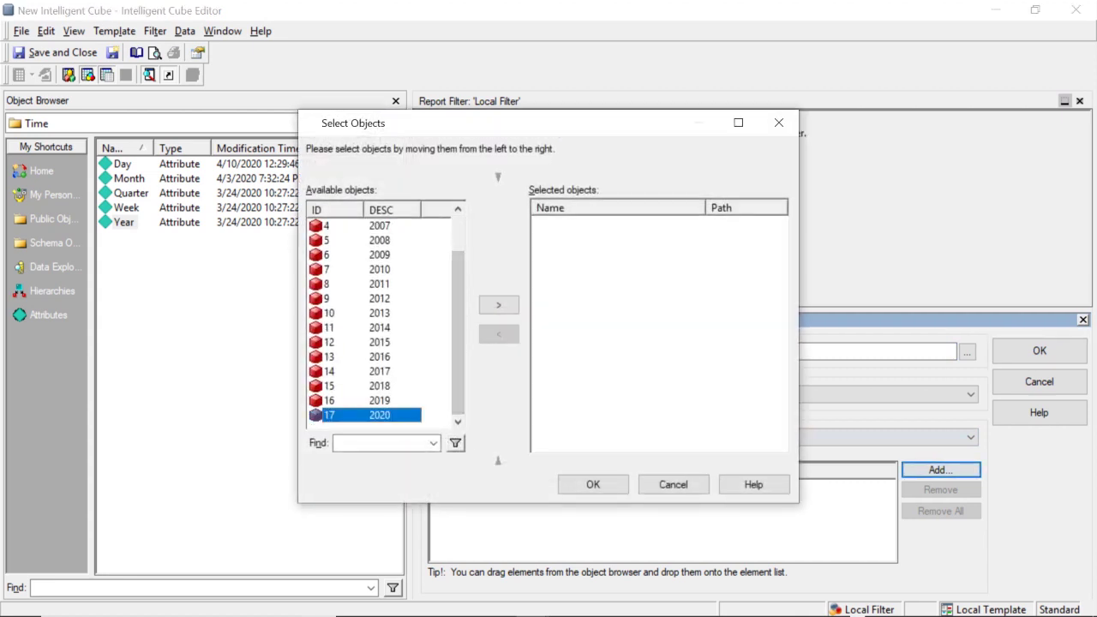
pyautogui.doubleClick(379, 415)
pyautogui.press('Tab')
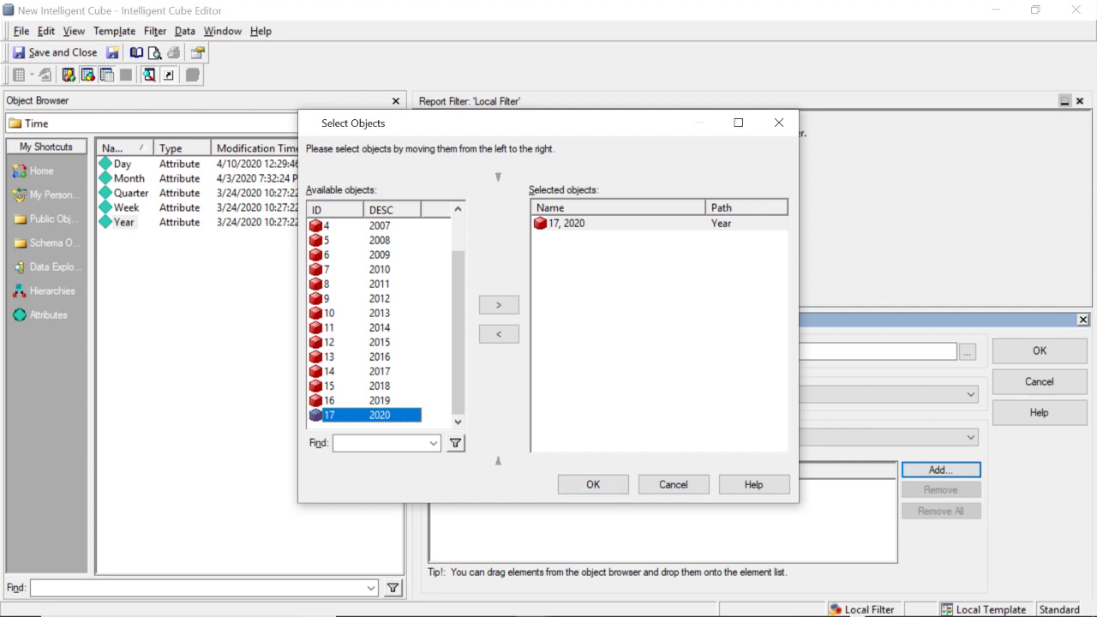
pyautogui.press('Return')
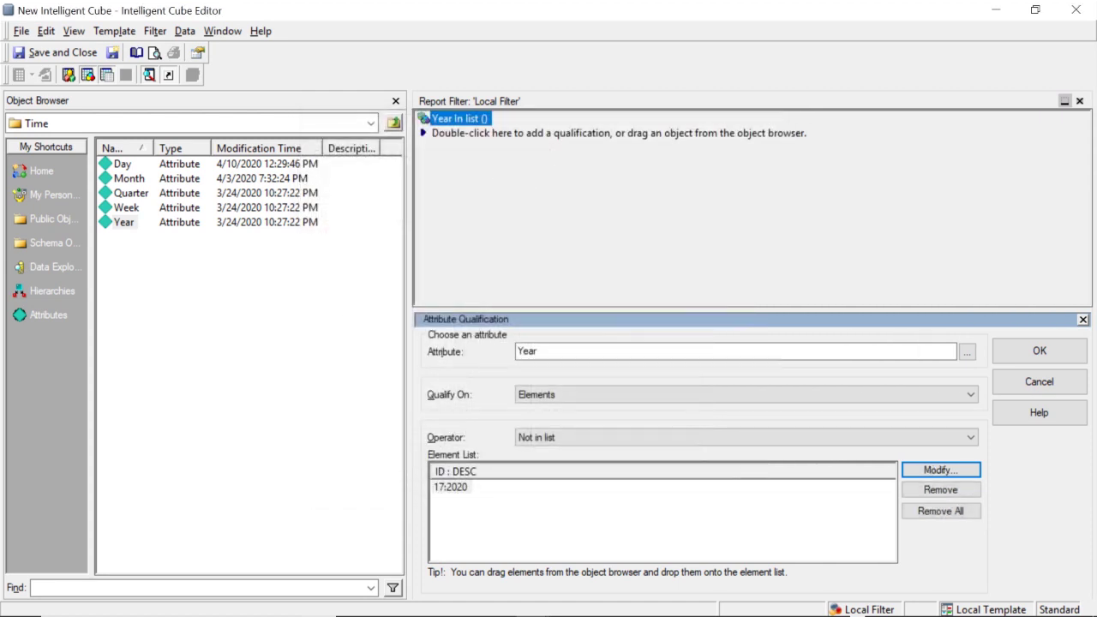
pyautogui.click(1039, 350)
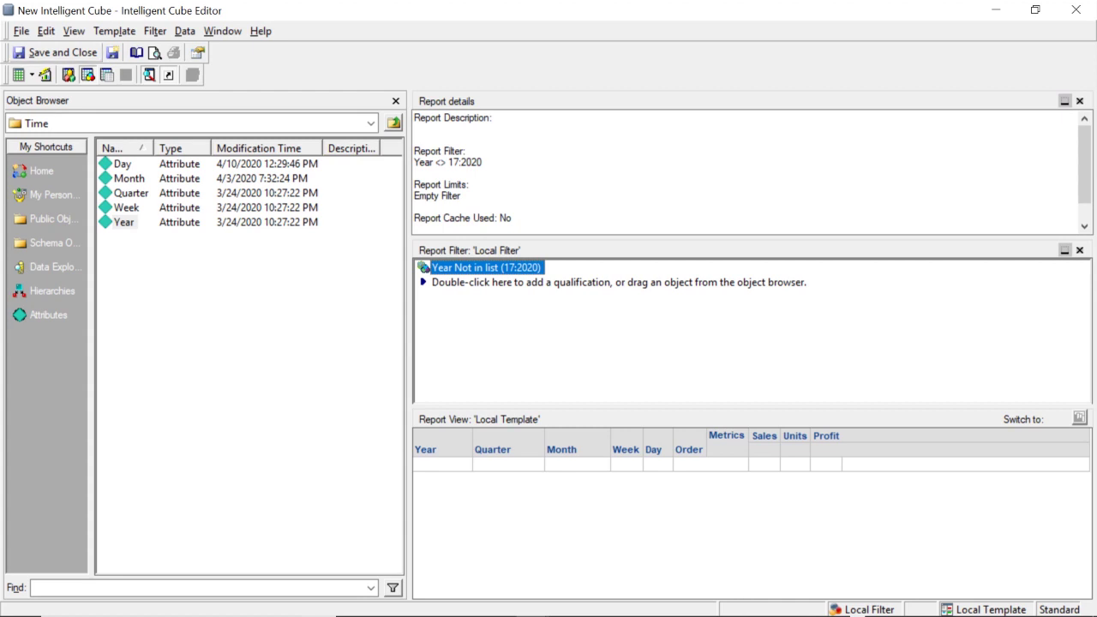
# Step: Save the Intelligent Cube in the Demo folder as "Cube with full refresh"
pyautogui.click(21, 32)
pyautogui.click(45, 91)
pyautogui.hotkey('ctrl', 's')
pyautogui.write('Cube with')
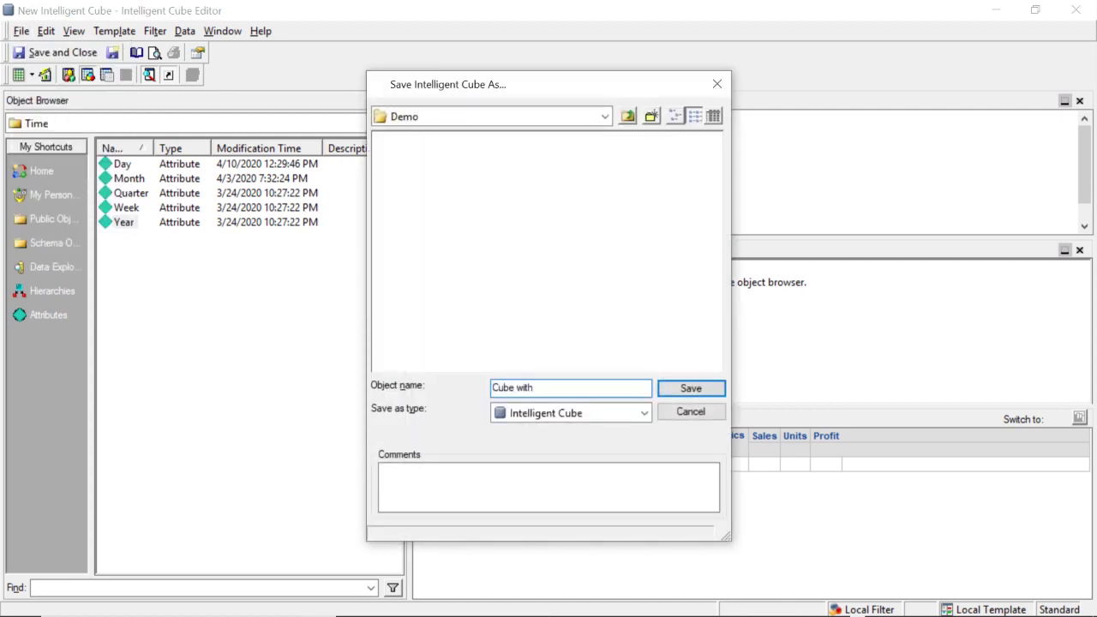
pyautogui.write(' full refresh')
pyautogui.press('Return')
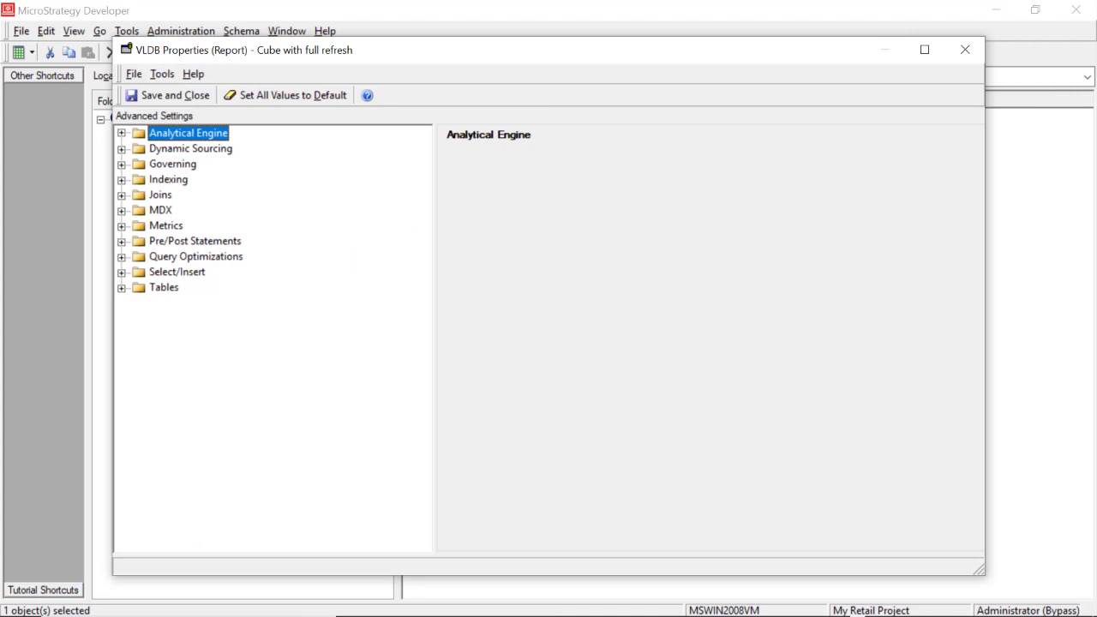
# Step: Under the Governing VLDB properties, override SQL Time Out (Per Pass) with 0 and set the Results Set Row Limit to 0
pyautogui.click(122, 165)
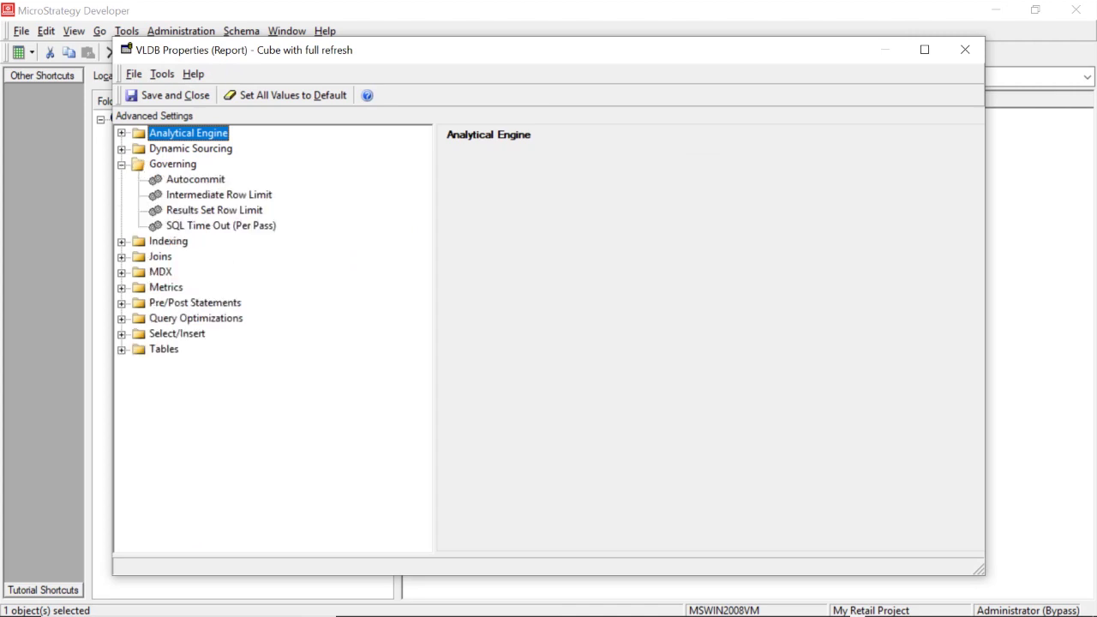
pyautogui.click(157, 226)
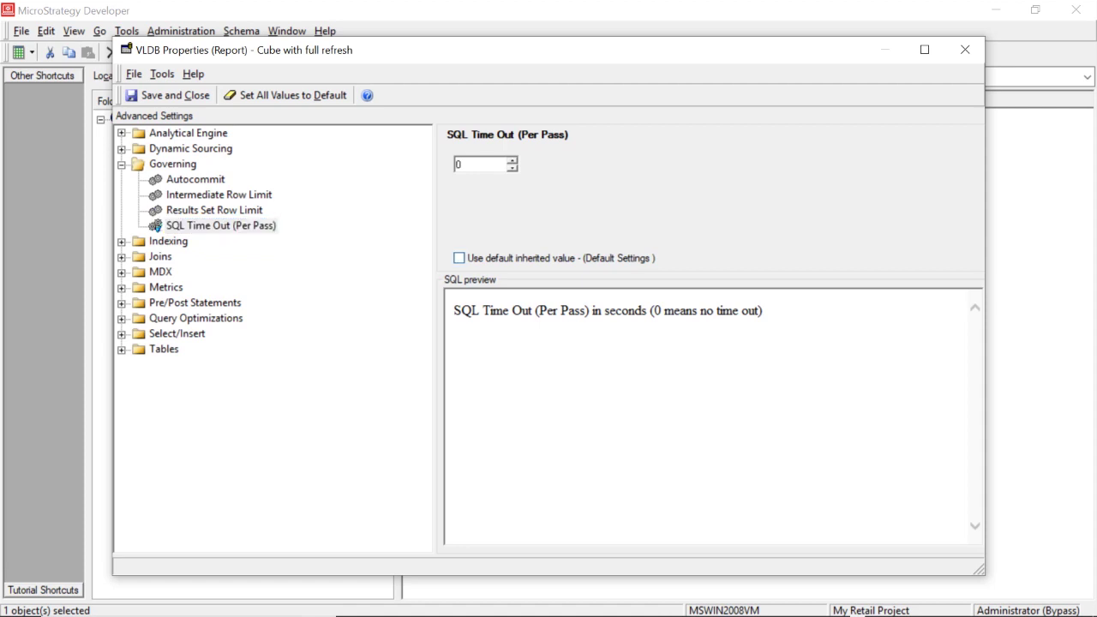
pyautogui.press('Up')
pyautogui.press('Tab')
pyautogui.write('0')
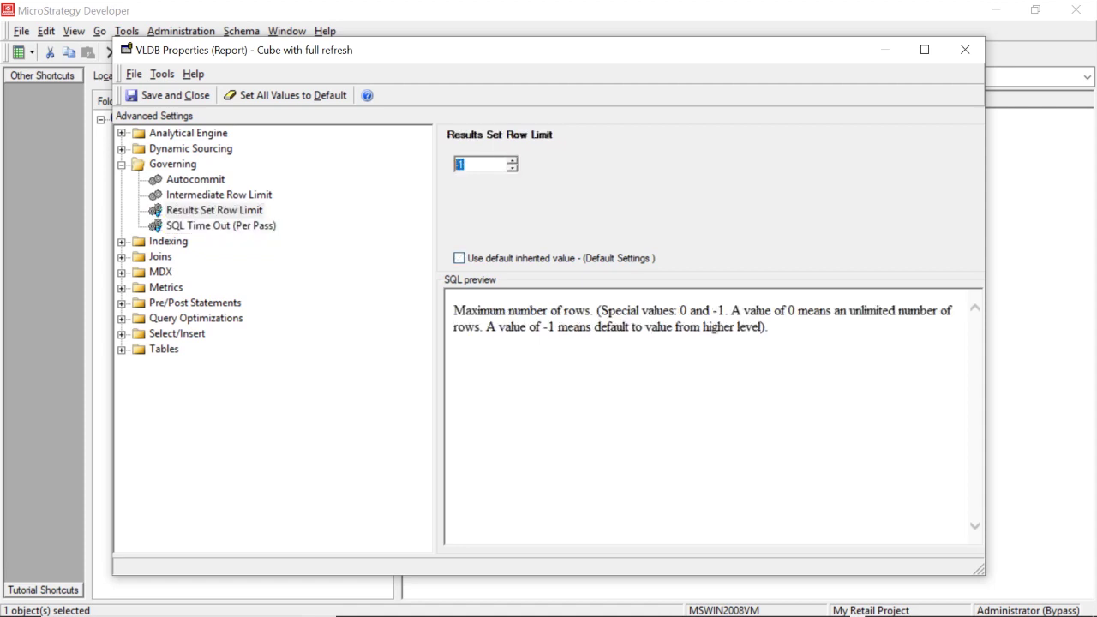
# Step: Turn off the inherited default for the Intermediate Row Limit and set it to 0
pyautogui.click(220, 195)
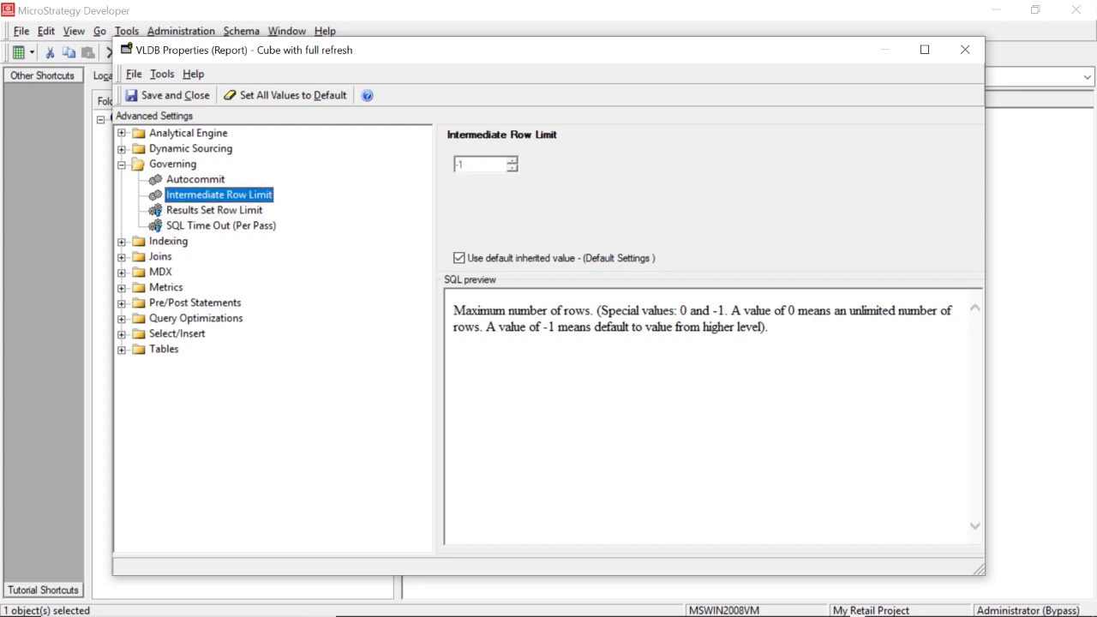
pyautogui.click(460, 258)
pyautogui.click(456, 165)
pyautogui.press('Delete')
pyautogui.press('Delete')
pyautogui.write('0')
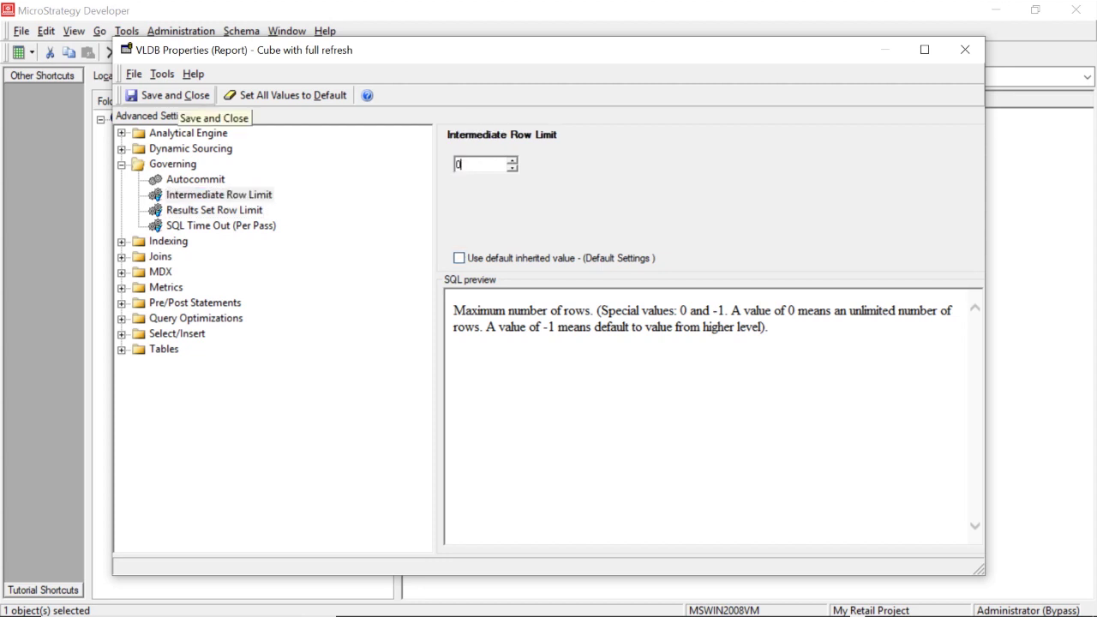
# Step: Save the VLDB settings and the Intelligent Cube, and run the cube to publish its data
pyautogui.click(169, 96)
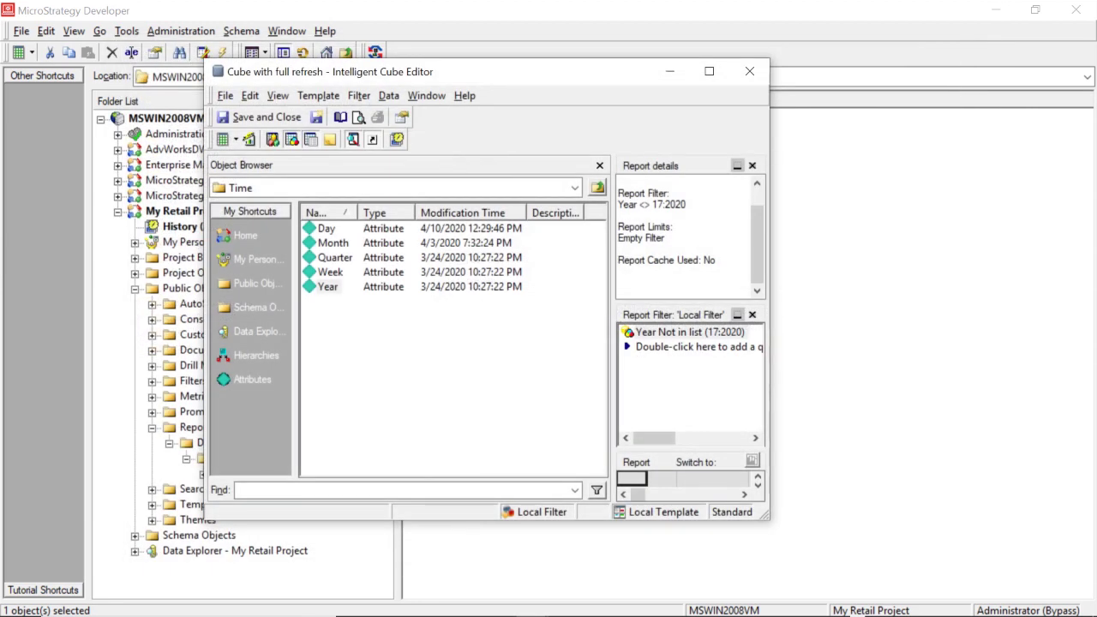
pyautogui.click(225, 96)
pyautogui.click(249, 156)
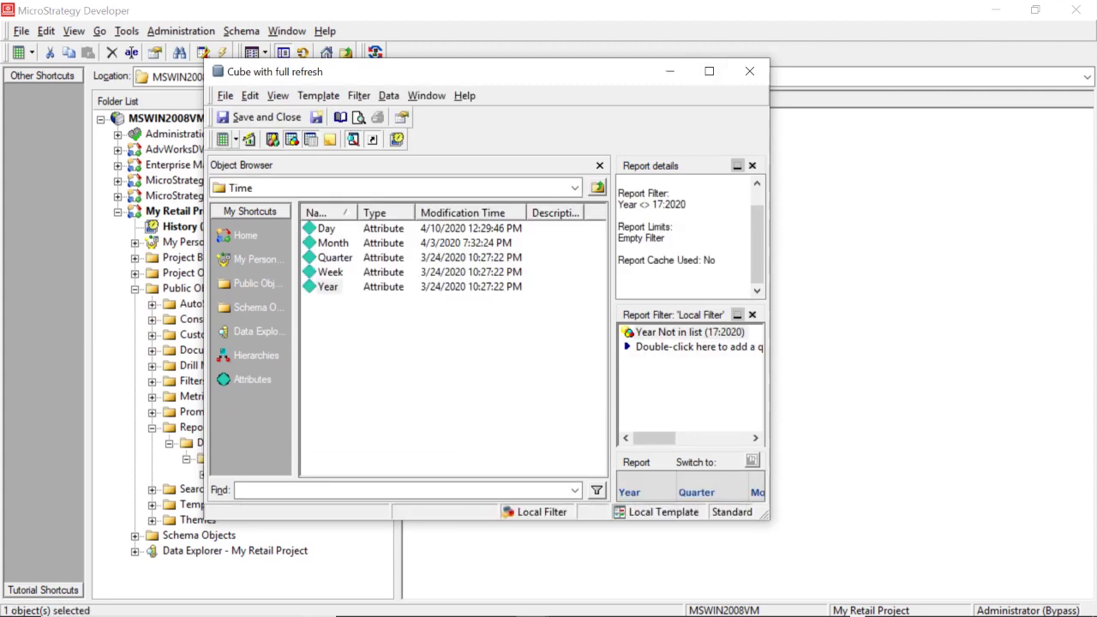
pyautogui.click(223, 140)
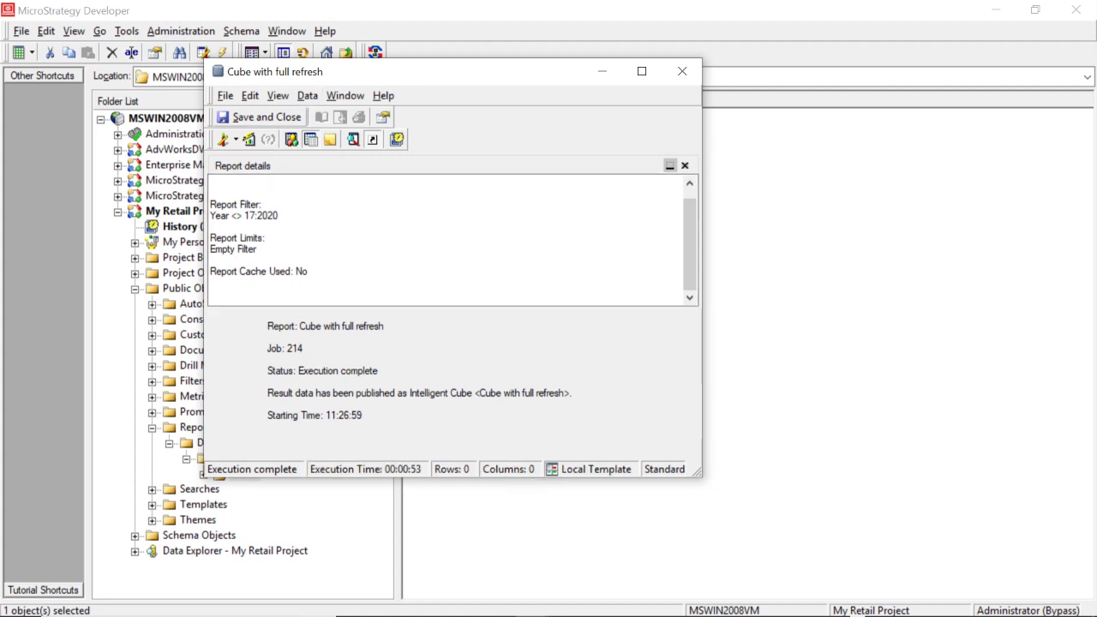
pyautogui.click(259, 116)
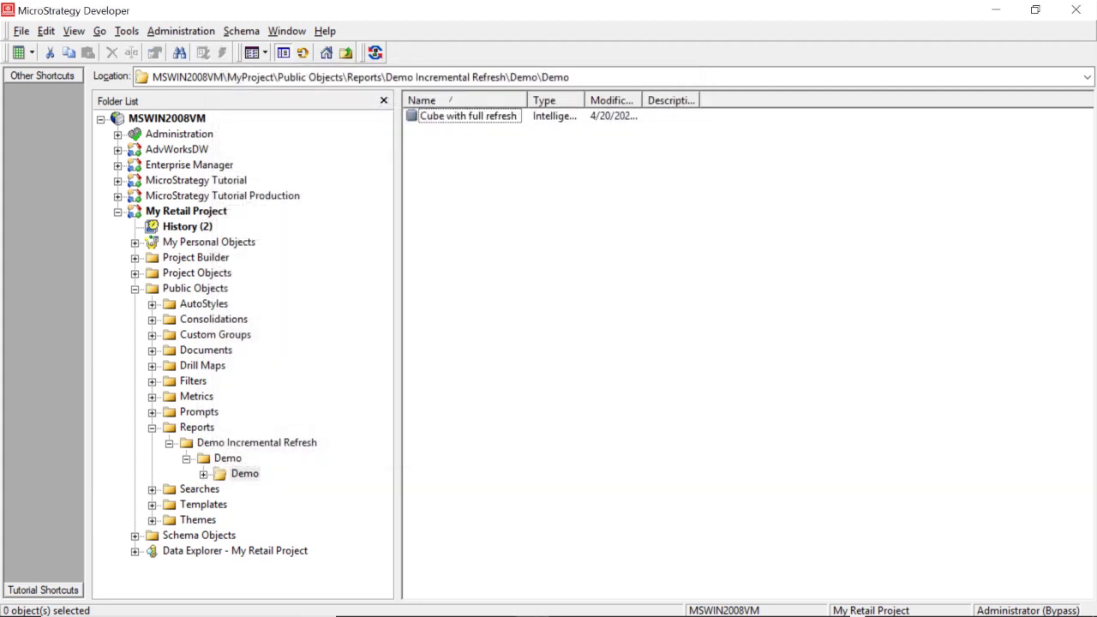
# Step: Create a report from "Cube with full refresh" with the Year attribute and Sales metric, and run it to check the years
pyautogui.rightClick(433, 117)
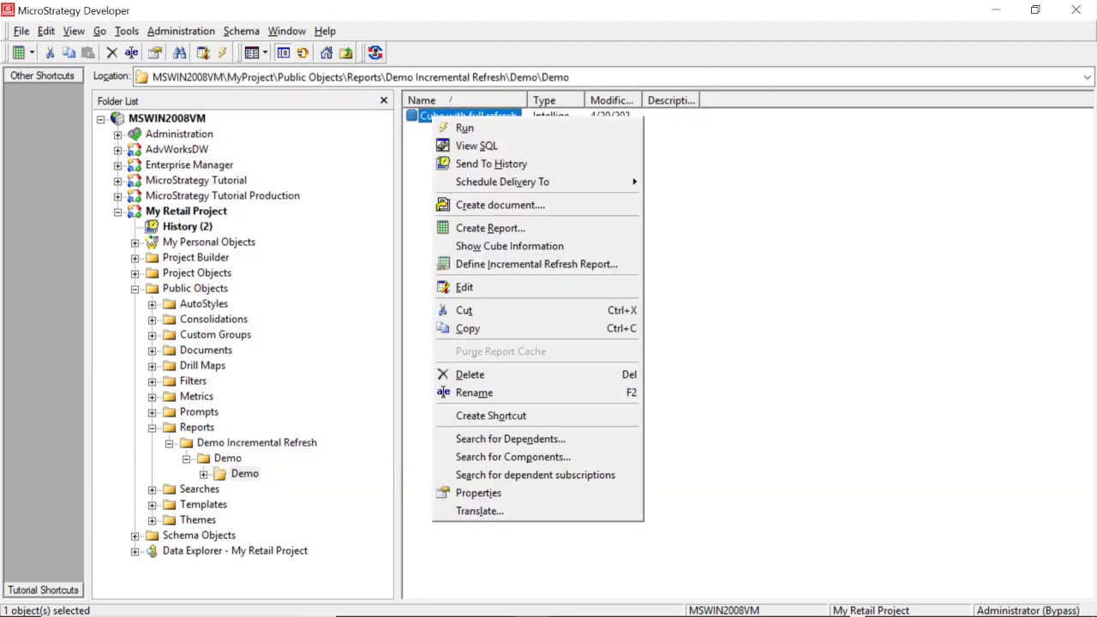
pyautogui.click(491, 228)
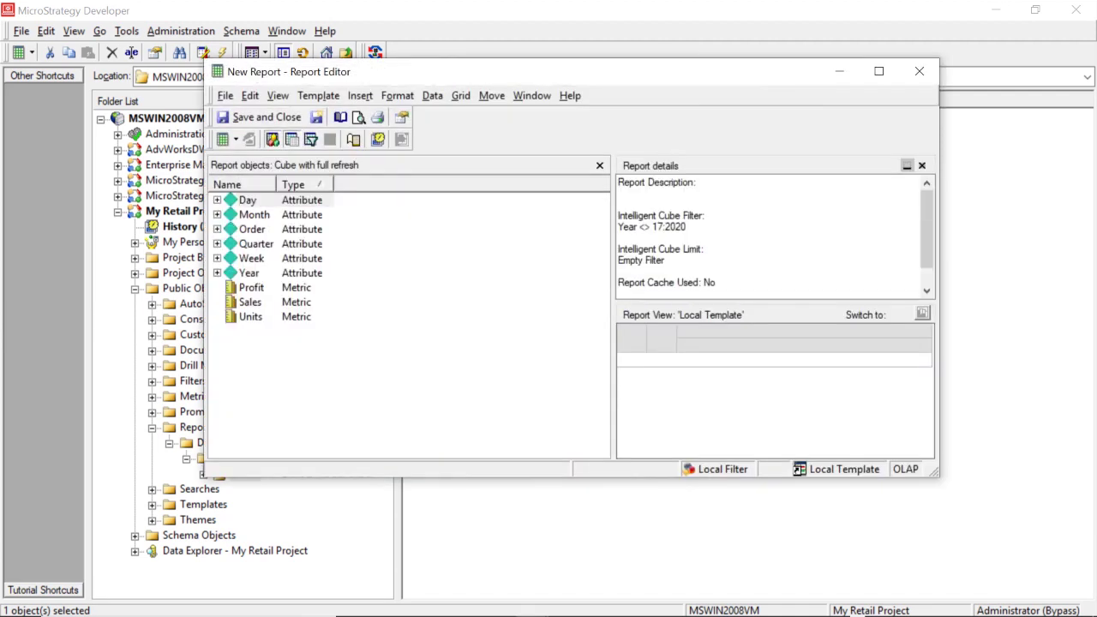
pyautogui.doubleClick(248, 272)
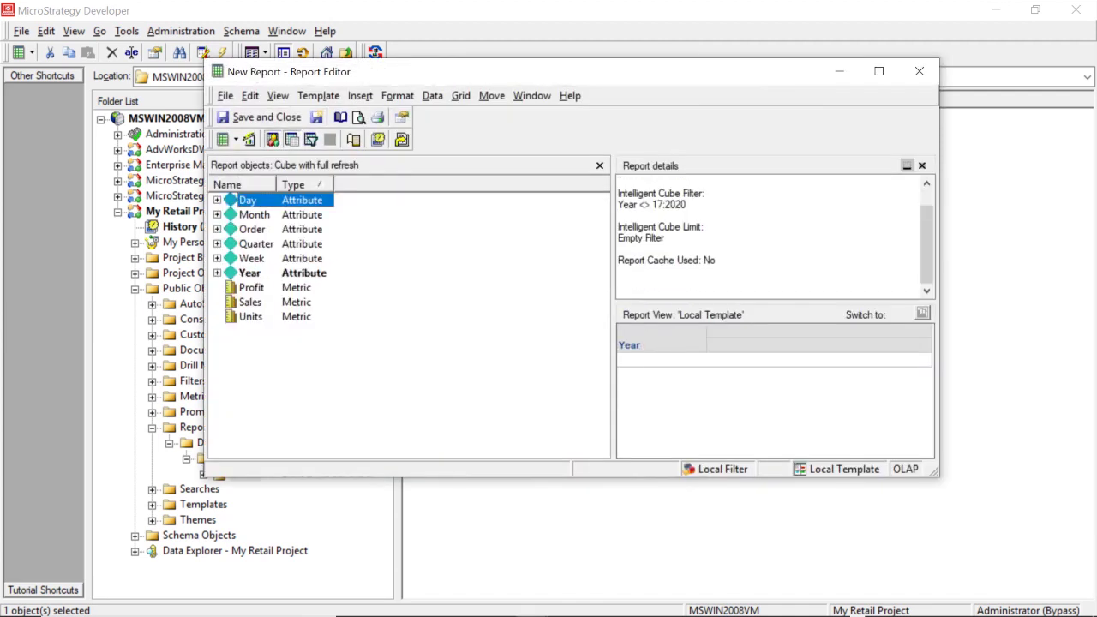
pyautogui.doubleClick(251, 303)
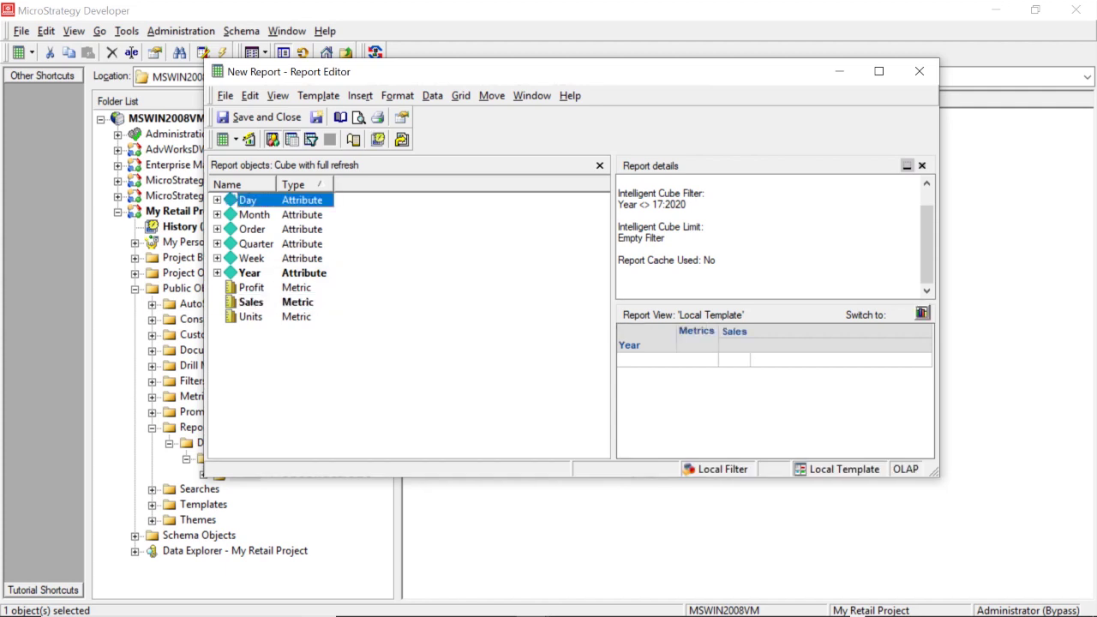
pyautogui.click(632, 331)
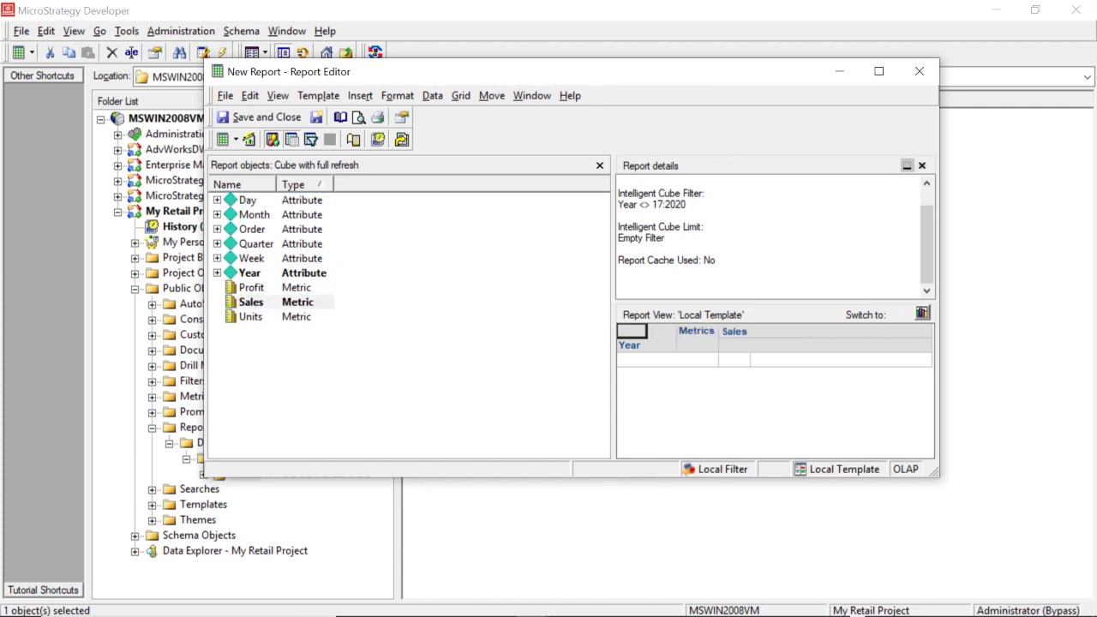
pyautogui.click(222, 139)
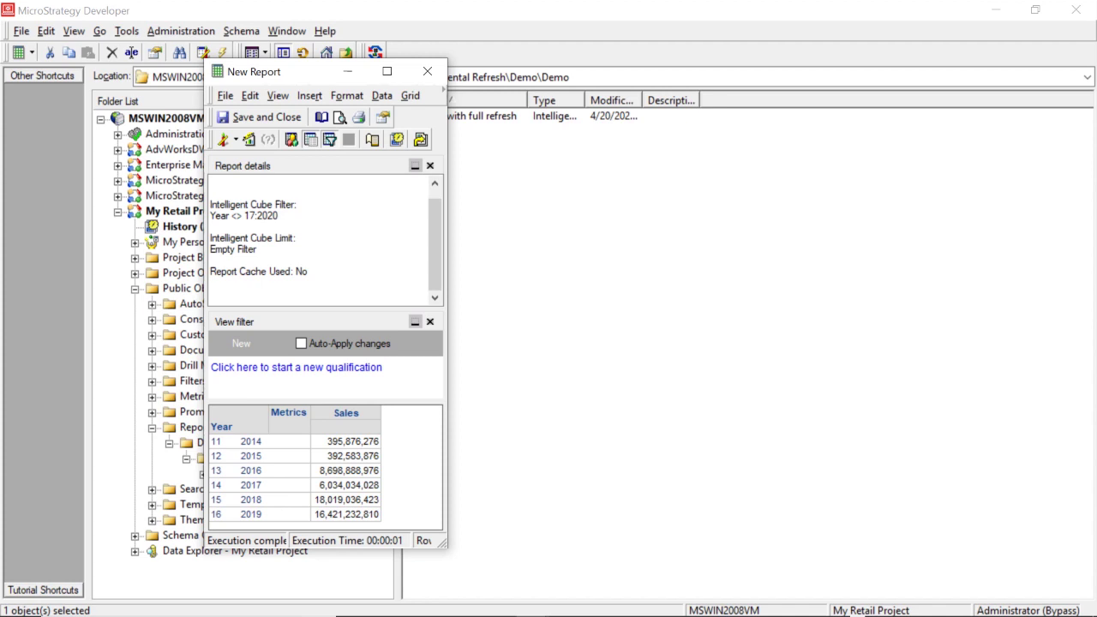
pyautogui.click(223, 515)
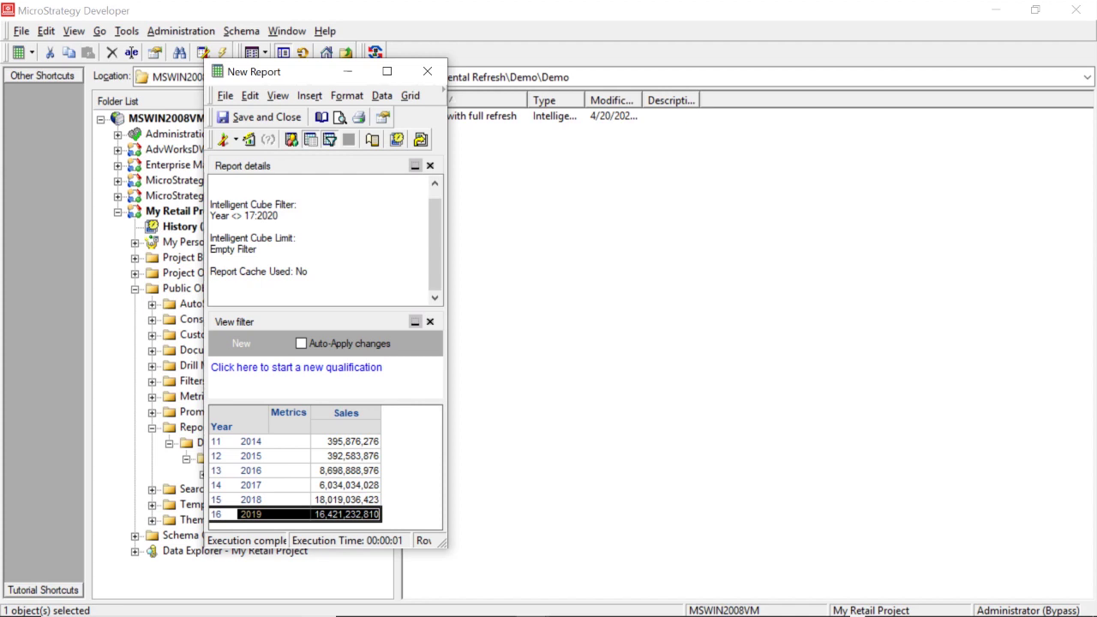
# Step: Save the report in the Demo folder as "Cube Report" and close it
pyautogui.click(259, 117)
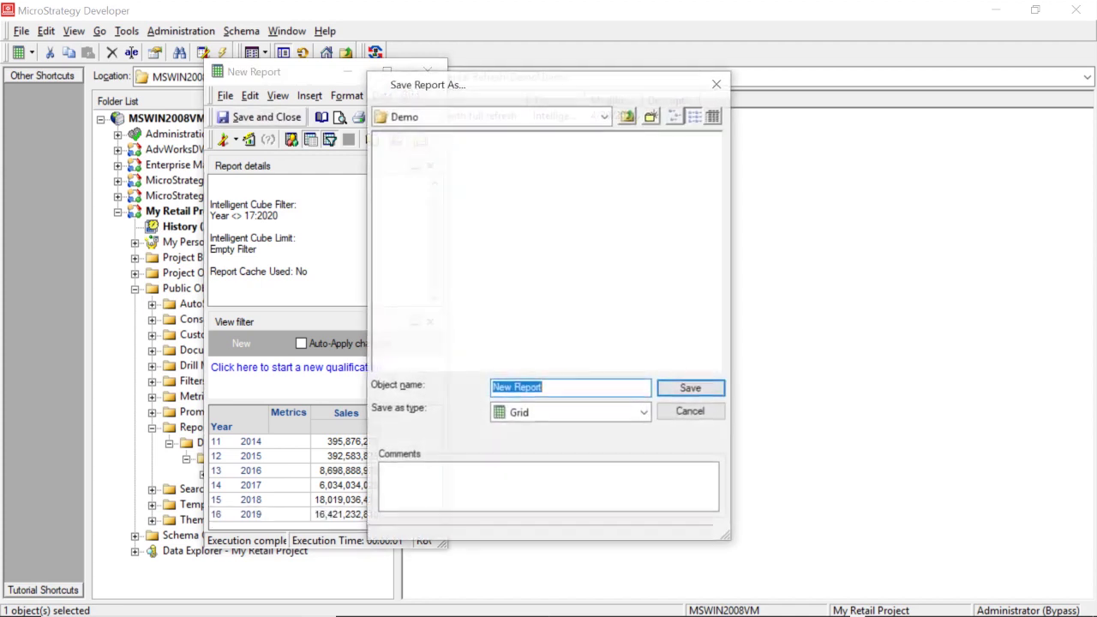
pyautogui.write('Cub')
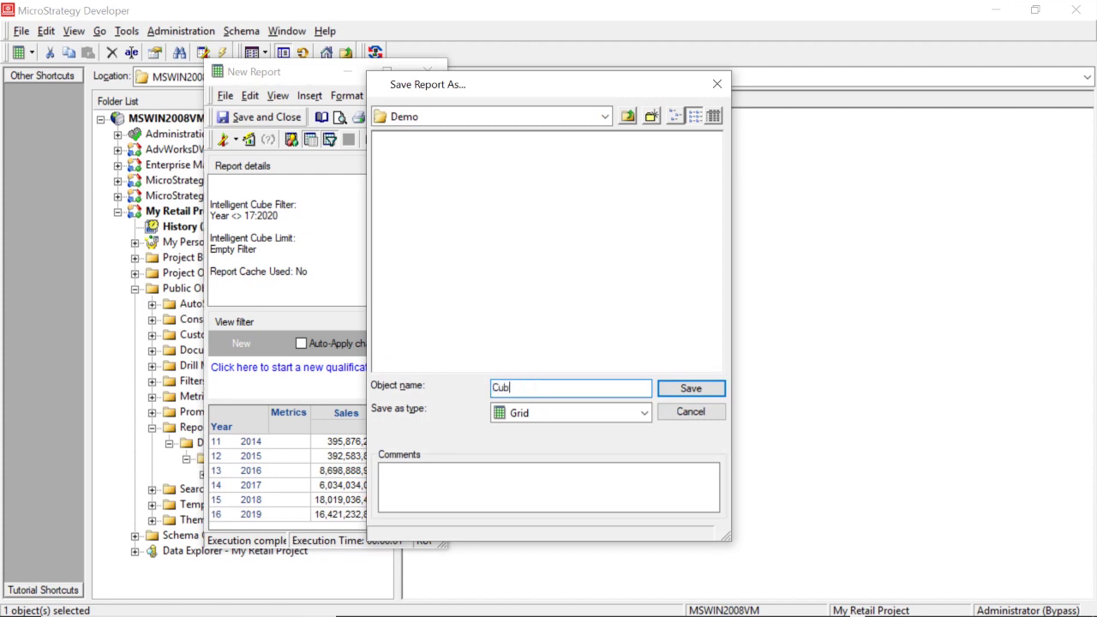
pyautogui.write('e Report')
pyautogui.press('Return')
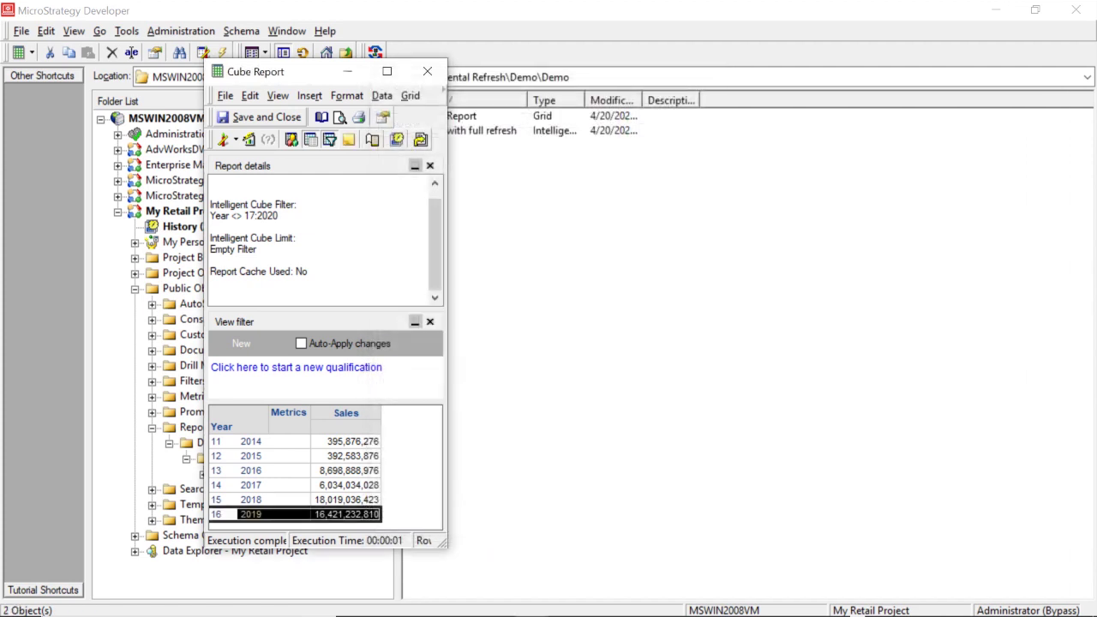
# Step: Define an incremental refresh report for "Cube with full refresh" using the Insert refresh type
pyautogui.click(468, 131)
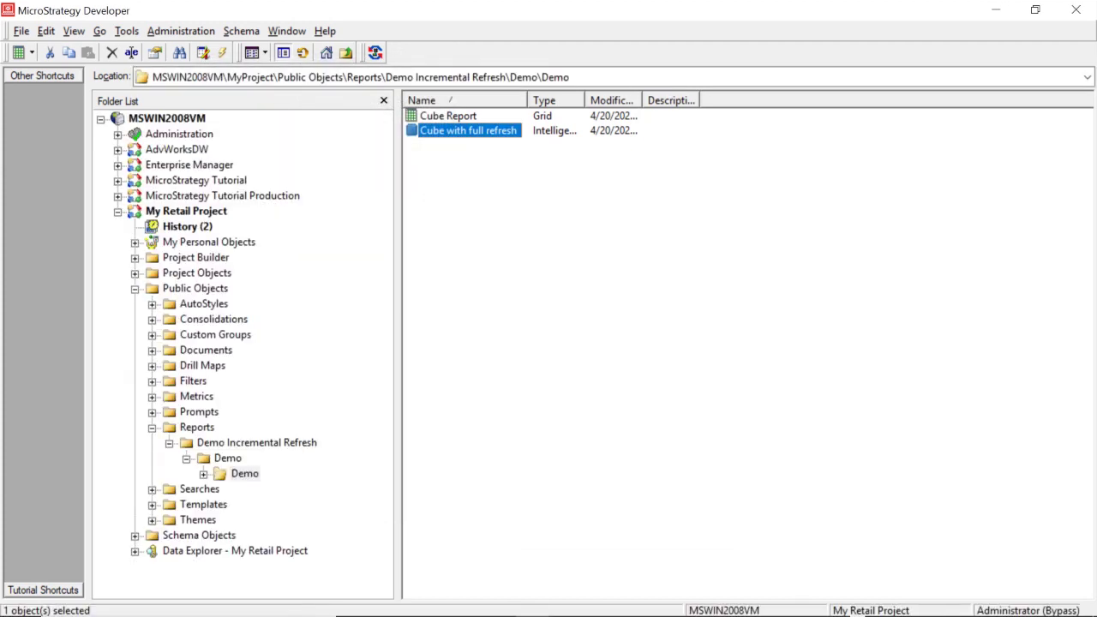
pyautogui.rightClick(458, 131)
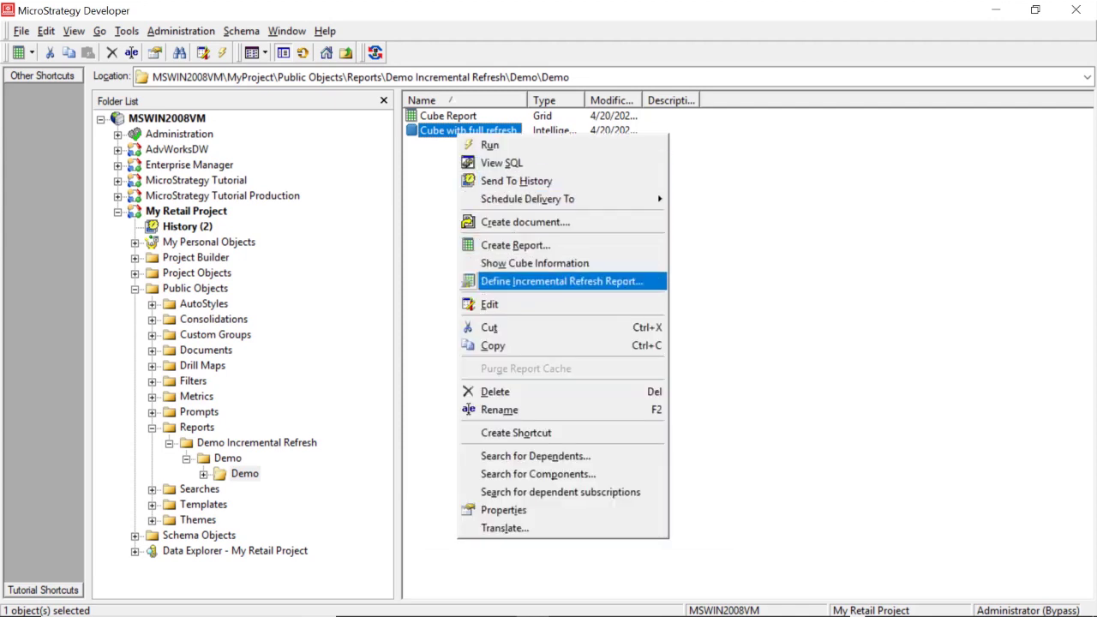
pyautogui.press('Return')
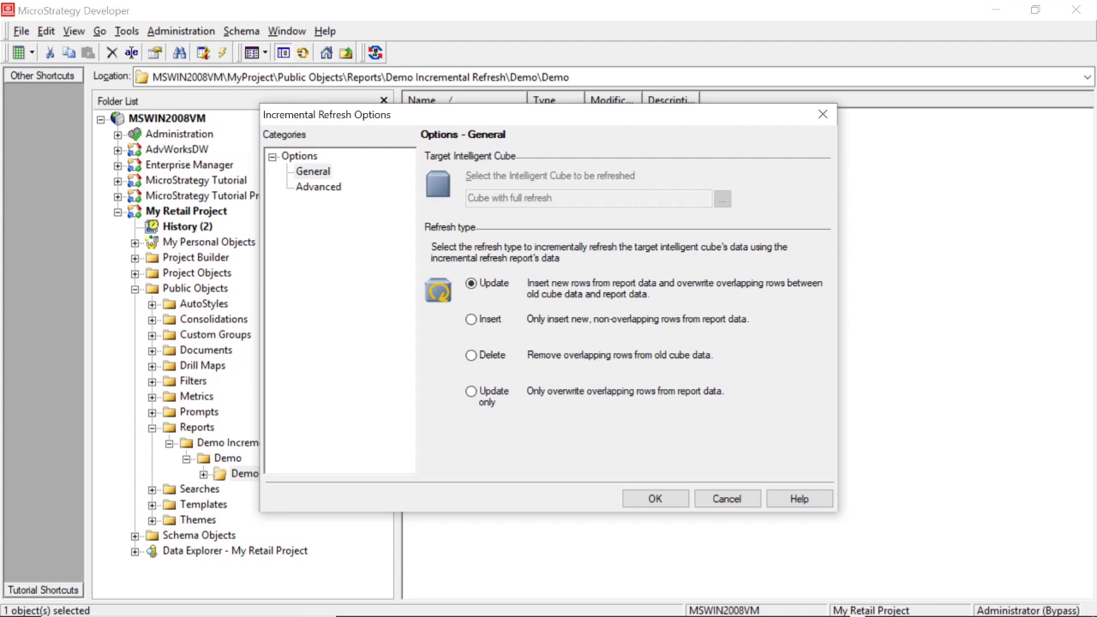
pyautogui.click(471, 320)
pyautogui.click(472, 355)
pyautogui.click(471, 392)
pyautogui.click(471, 320)
pyautogui.click(656, 499)
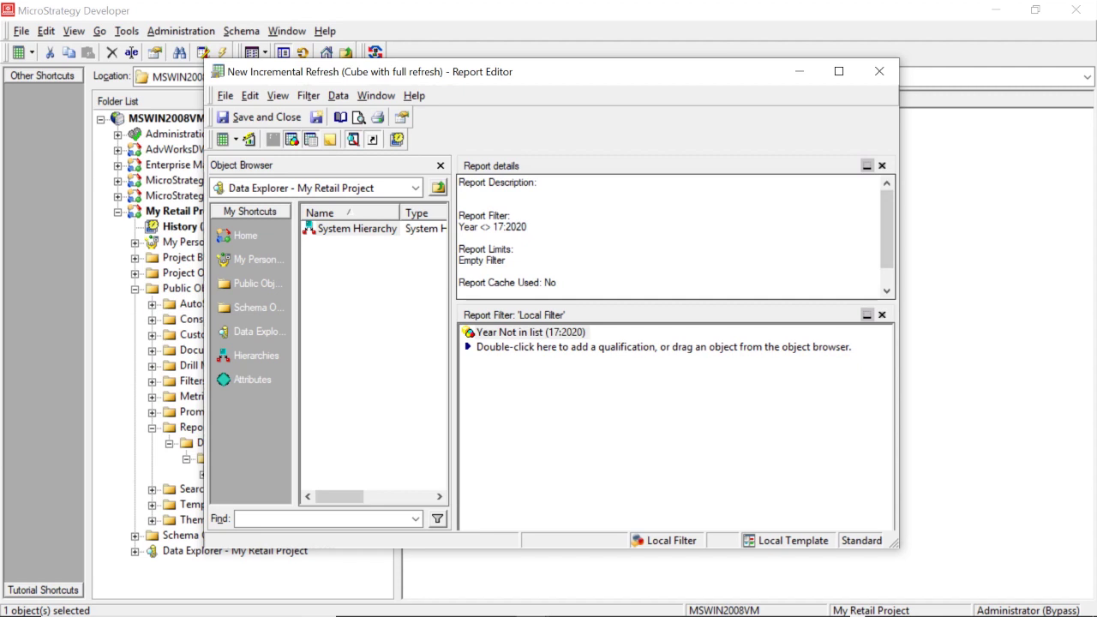
# Step: Change the operator of the report filter's Year qualification to In list, keeping the element 2020
pyautogui.rightClick(506, 332)
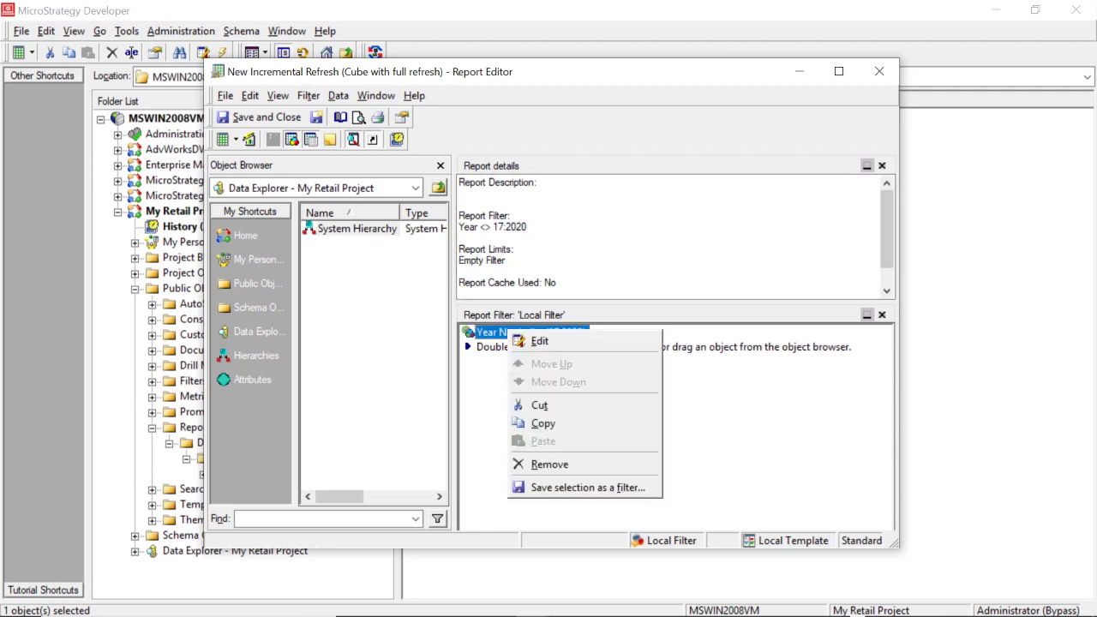
pyautogui.click(539, 341)
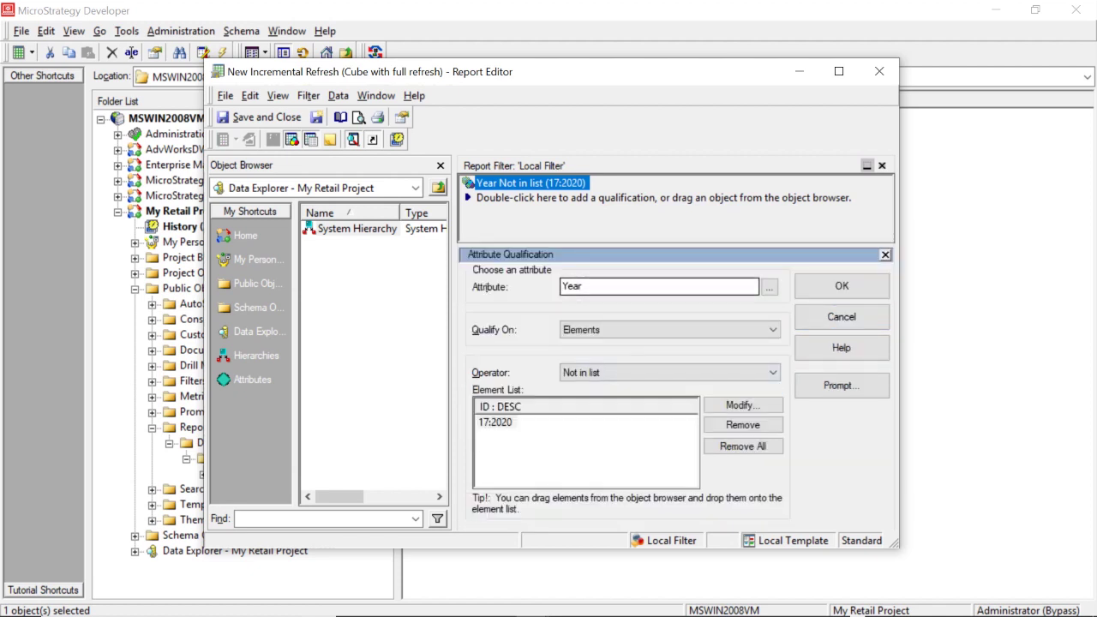
pyautogui.click(669, 329)
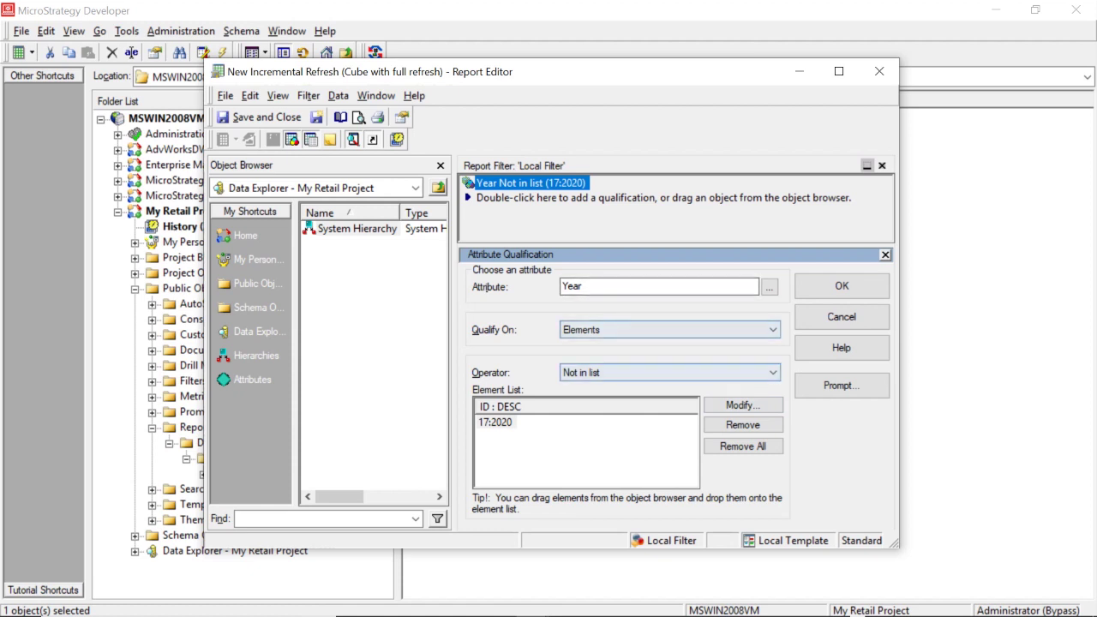
pyautogui.click(670, 373)
pyautogui.click(617, 388)
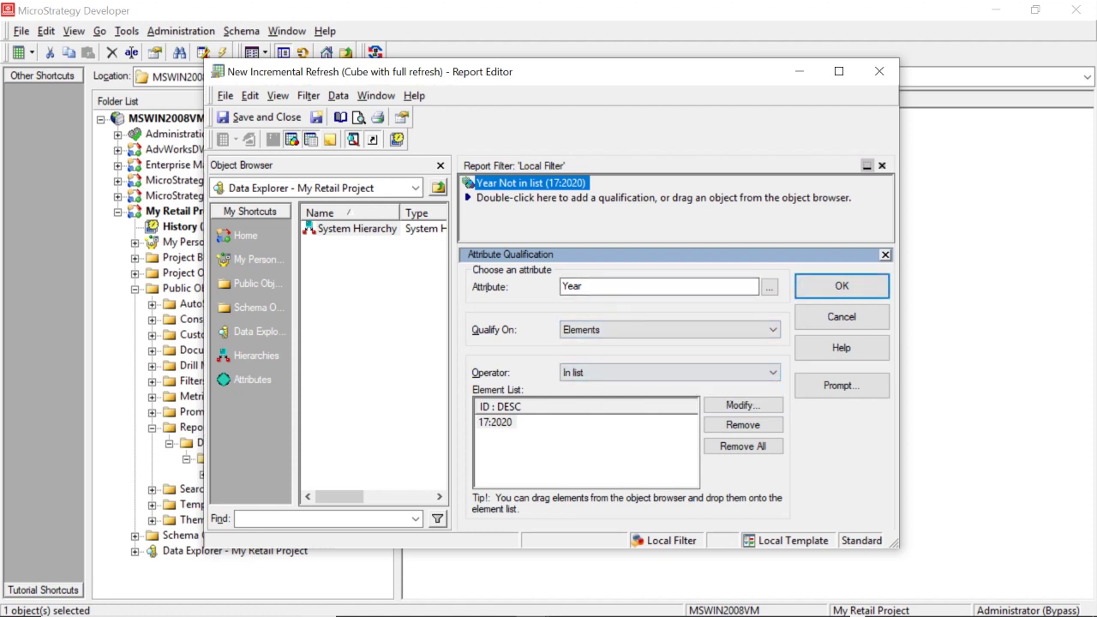
pyautogui.click(495, 423)
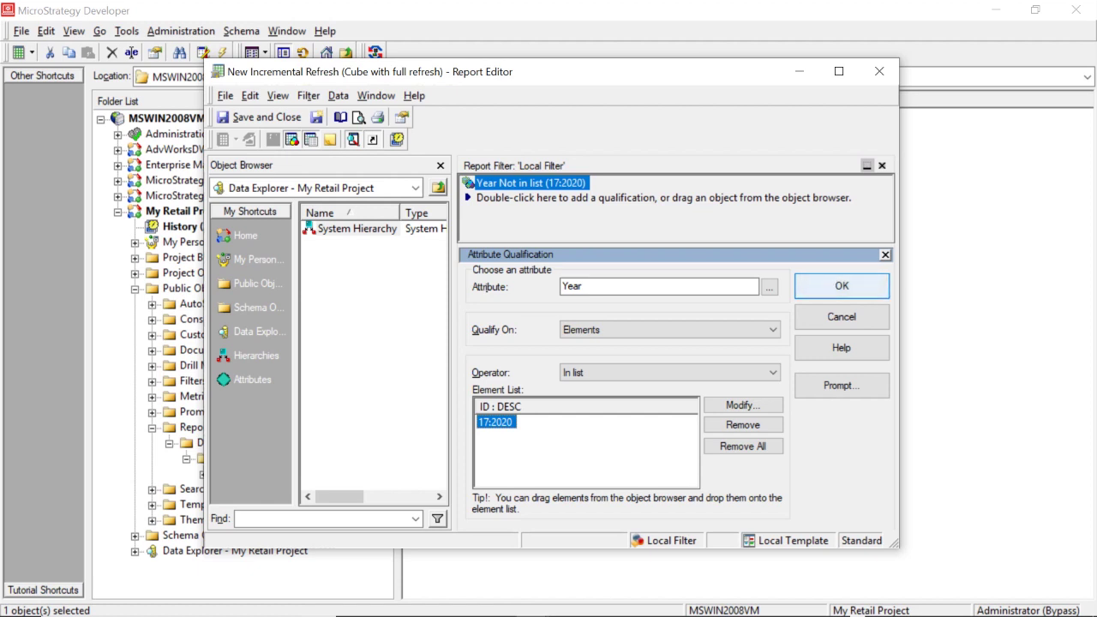
pyautogui.click(842, 286)
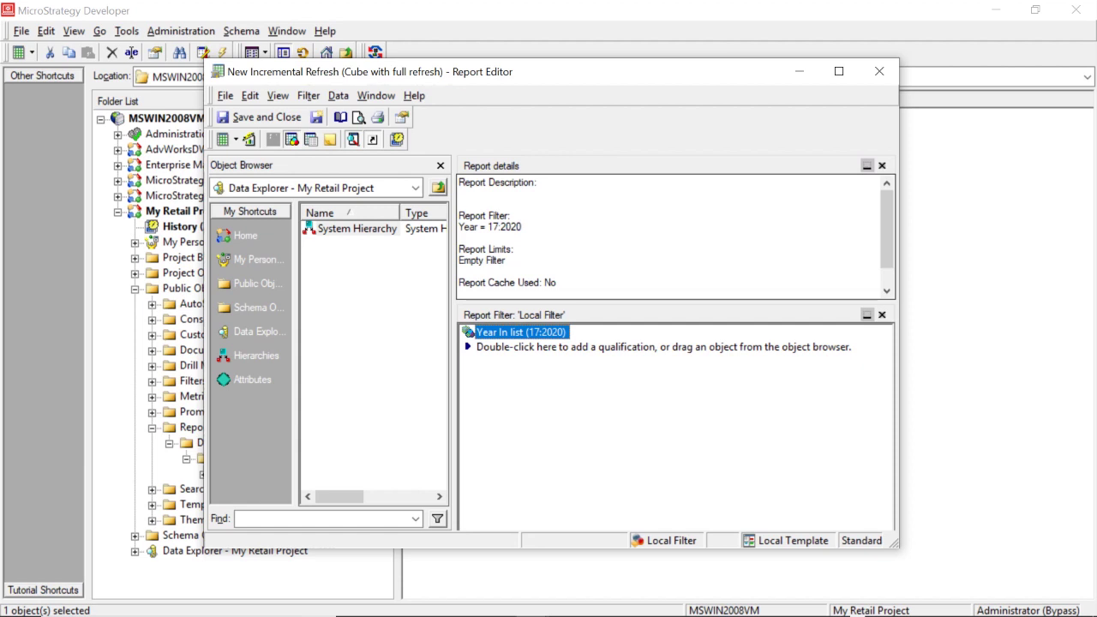
# Step: Save the incremental refresh report in the Demo folder as "2020 Update"
pyautogui.click(260, 117)
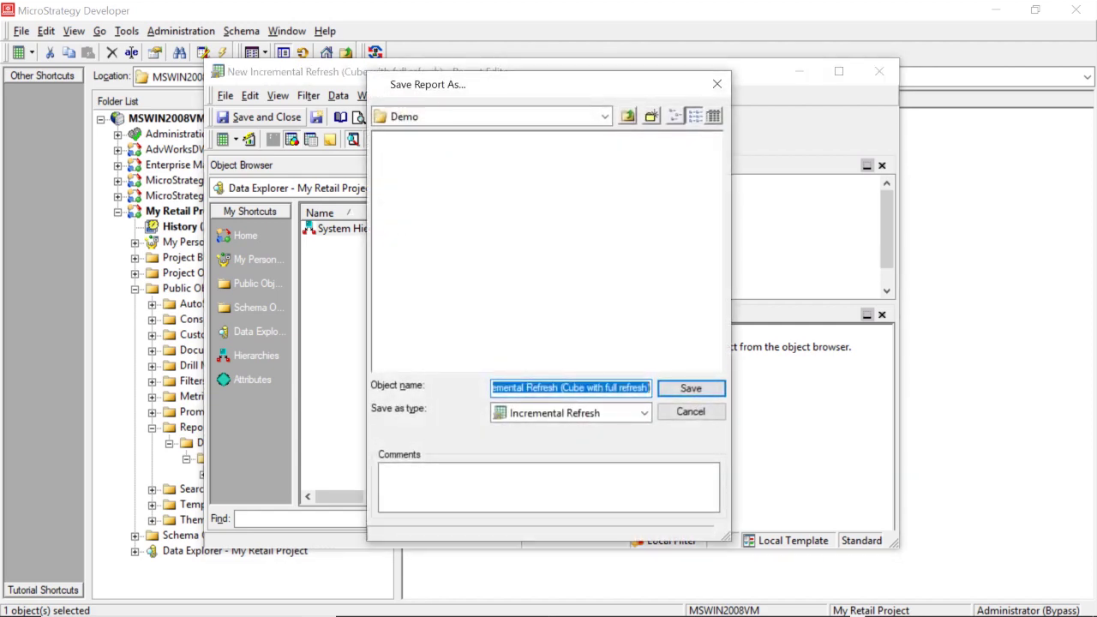
pyautogui.write('2020 U')
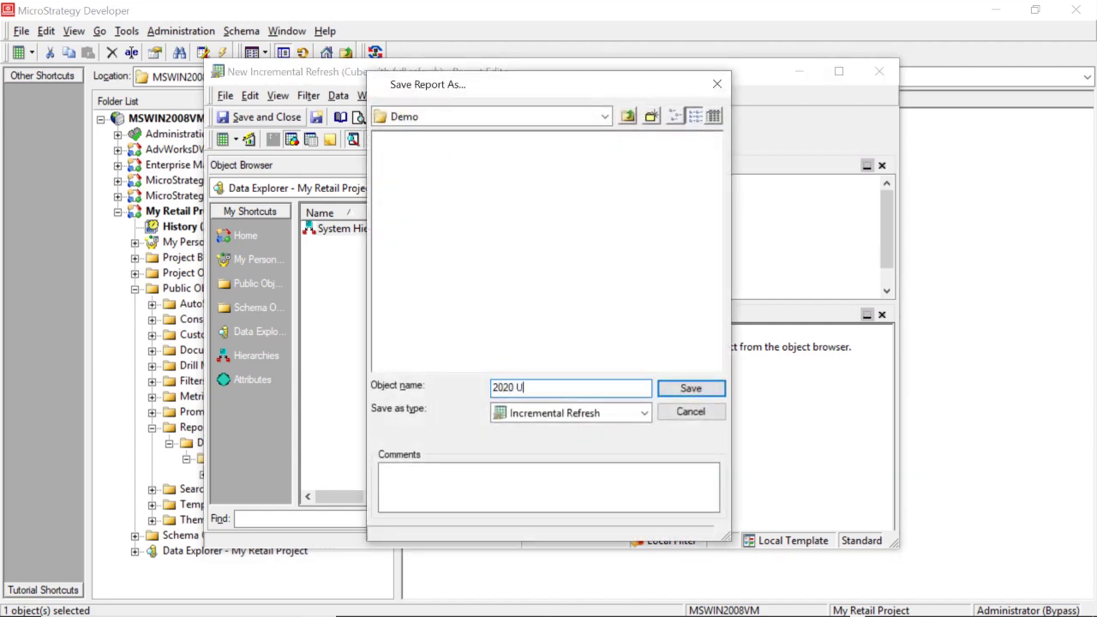
pyautogui.write('pdate')
pyautogui.press('Return')
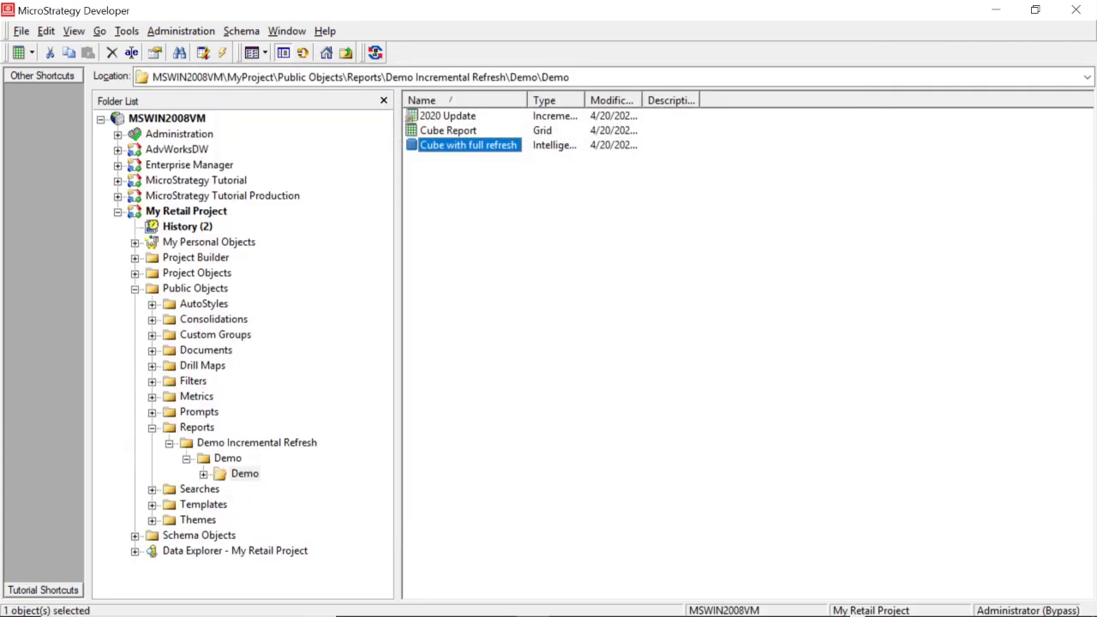
# Step: Run the "2020 Update" report to refresh the Intelligent Cube, and save and close it
pyautogui.click(549, 257)
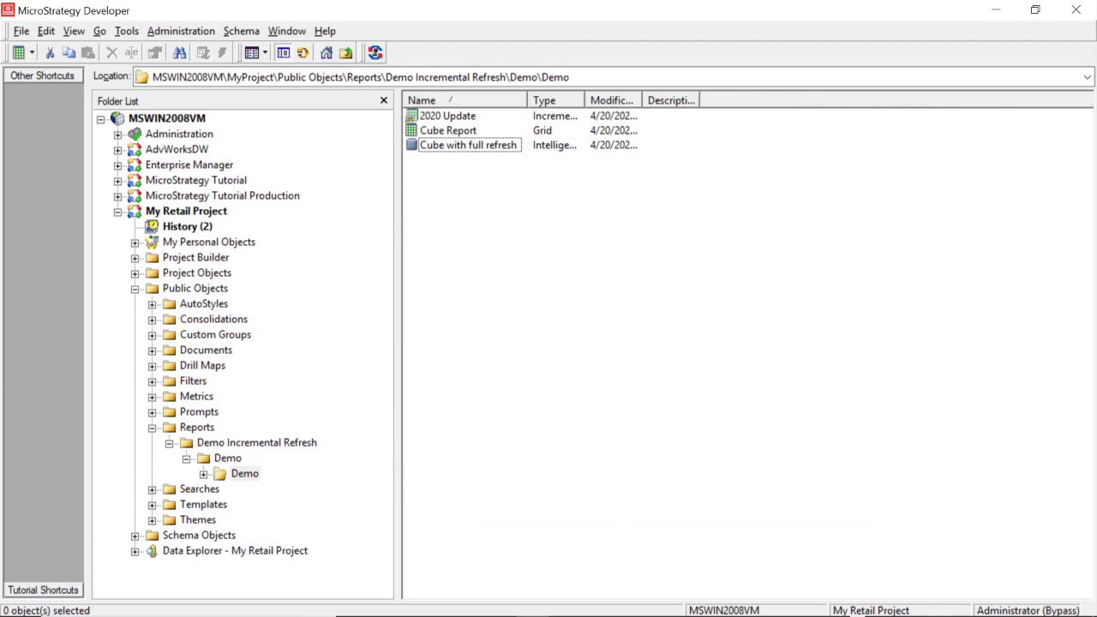
pyautogui.rightClick(422, 117)
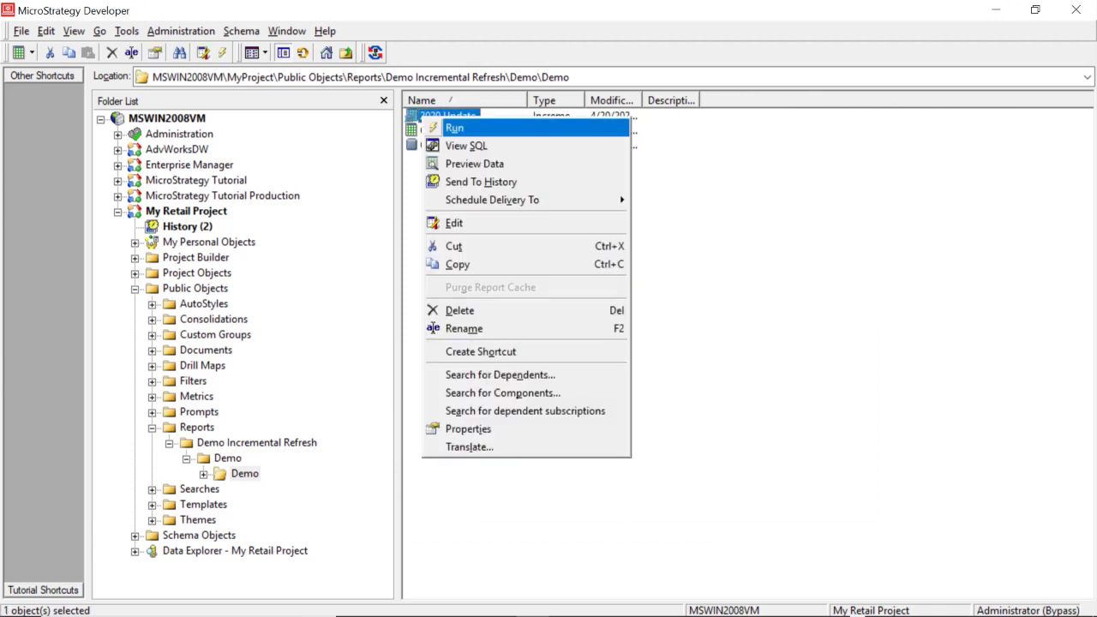
pyautogui.press('Escape')
pyautogui.press('Return')
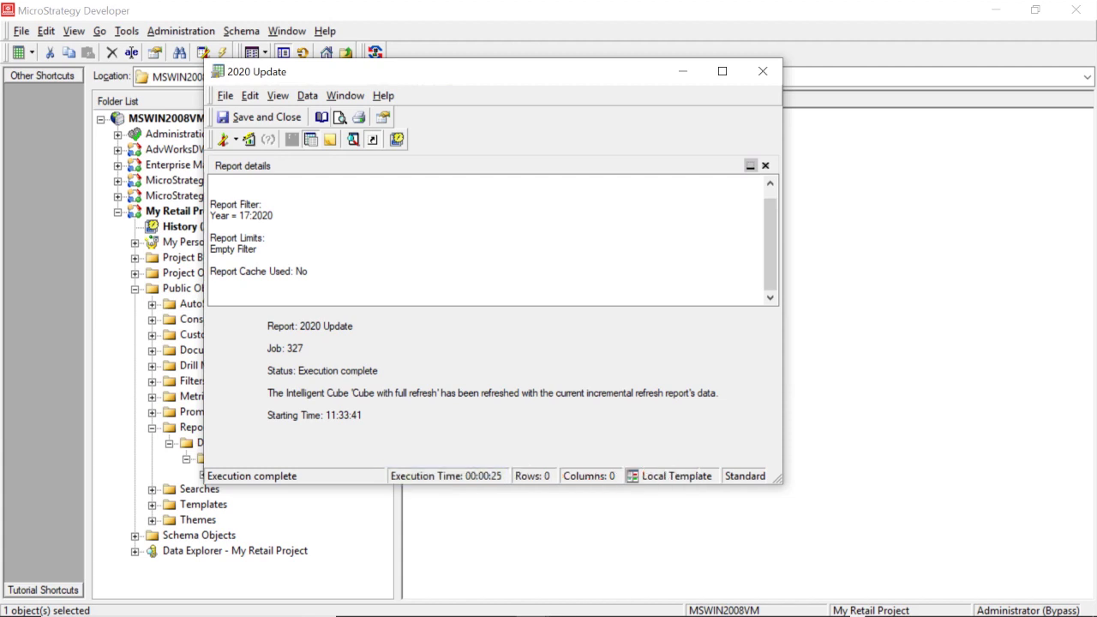
pyautogui.click(259, 116)
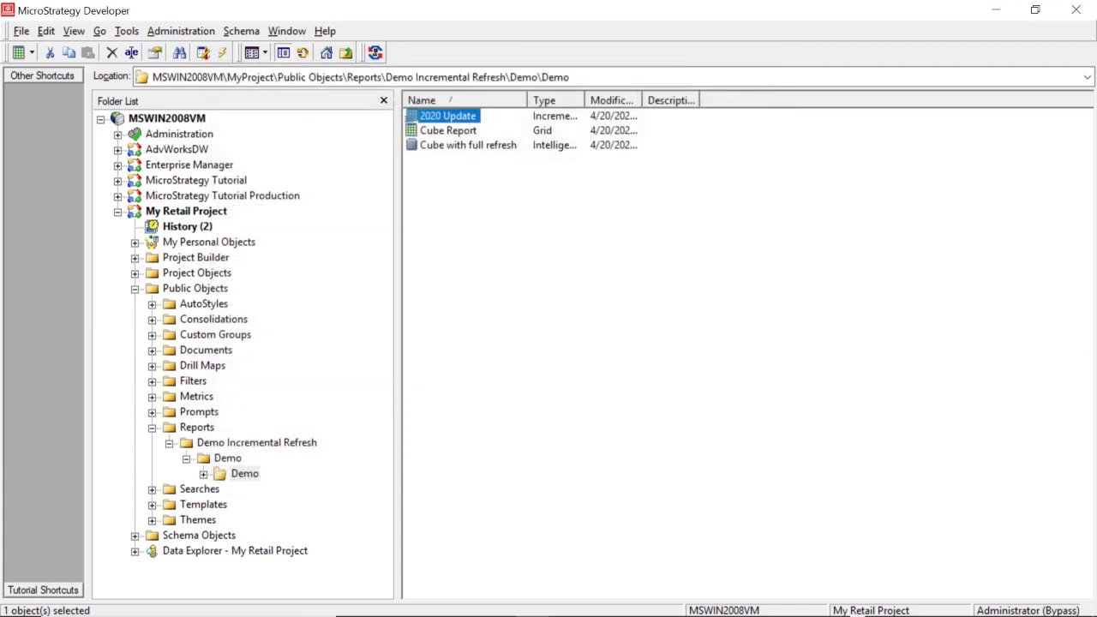
# Step: Run "Cube Report" to check the 2020 row and its Sales value, and save and close the report
pyautogui.rightClick(455, 130)
pyautogui.press('Escape')
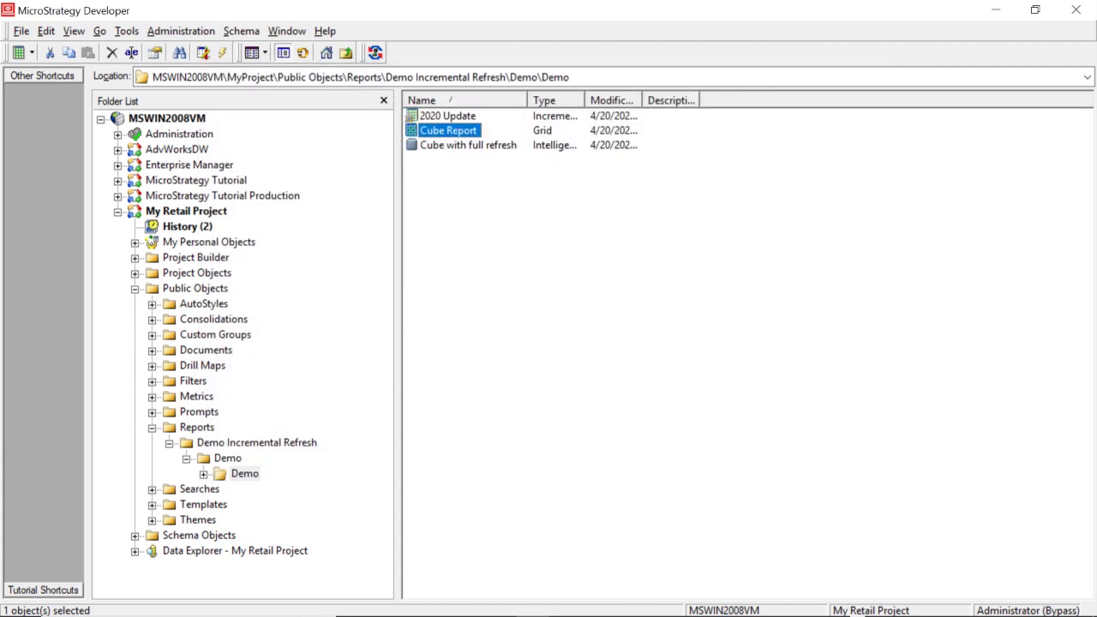
pyautogui.press('Return')
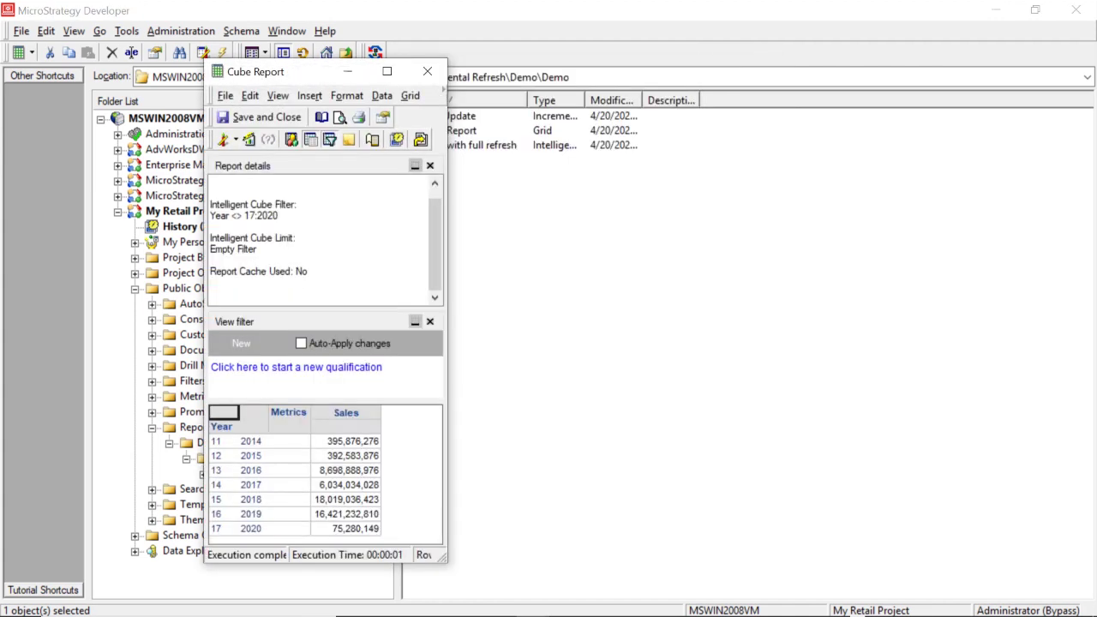
pyautogui.moveTo(221, 529); pyautogui.dragTo(347, 529)
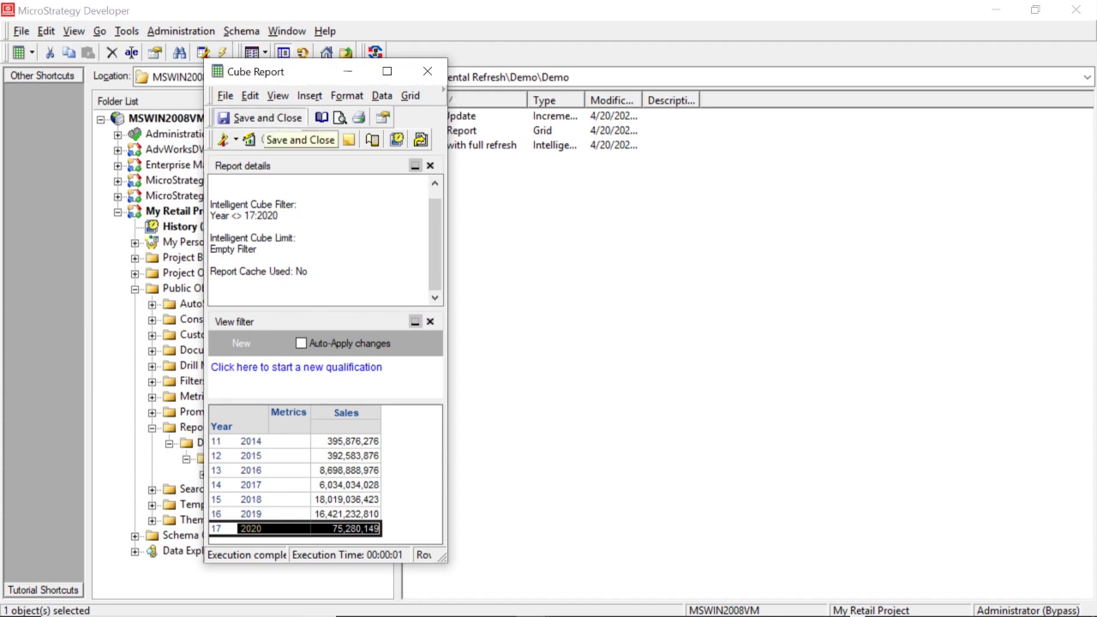
pyautogui.click(266, 116)
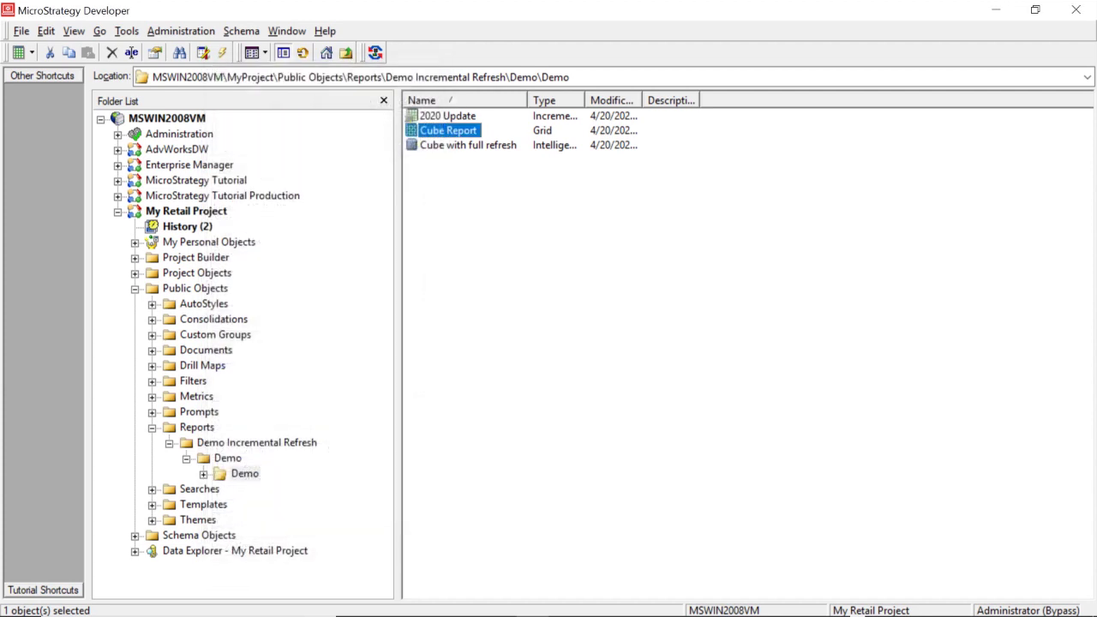
# Step: Define a new incremental refresh report for "Cube with full refresh" with the refresh type Delete
pyautogui.click(549, 258)
pyautogui.rightClick(455, 145)
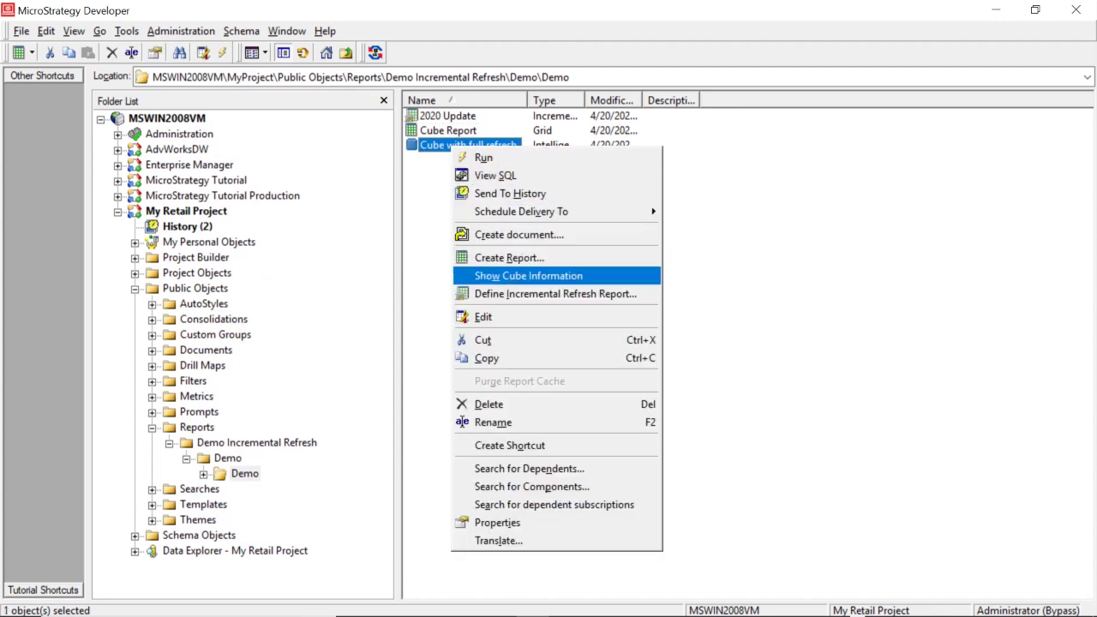
pyautogui.click(515, 297)
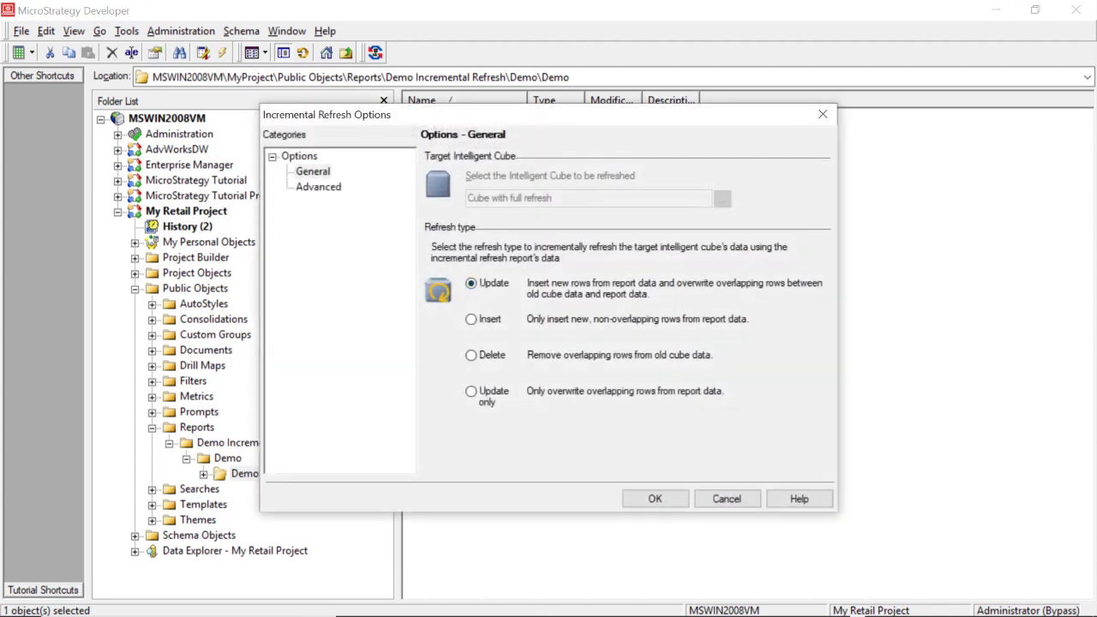
pyautogui.click(471, 355)
pyautogui.click(655, 499)
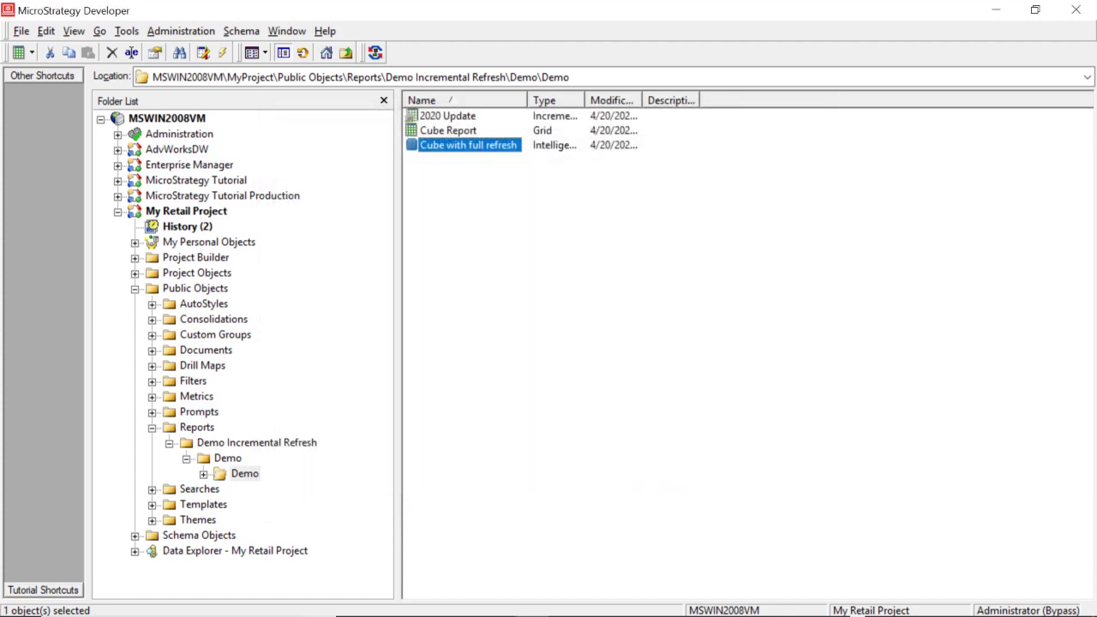
# Step: Change the report filter's Year qualification to In list with the elements 2014, 2015 and 2016, removing 2020
pyautogui.rightClick(556, 336)
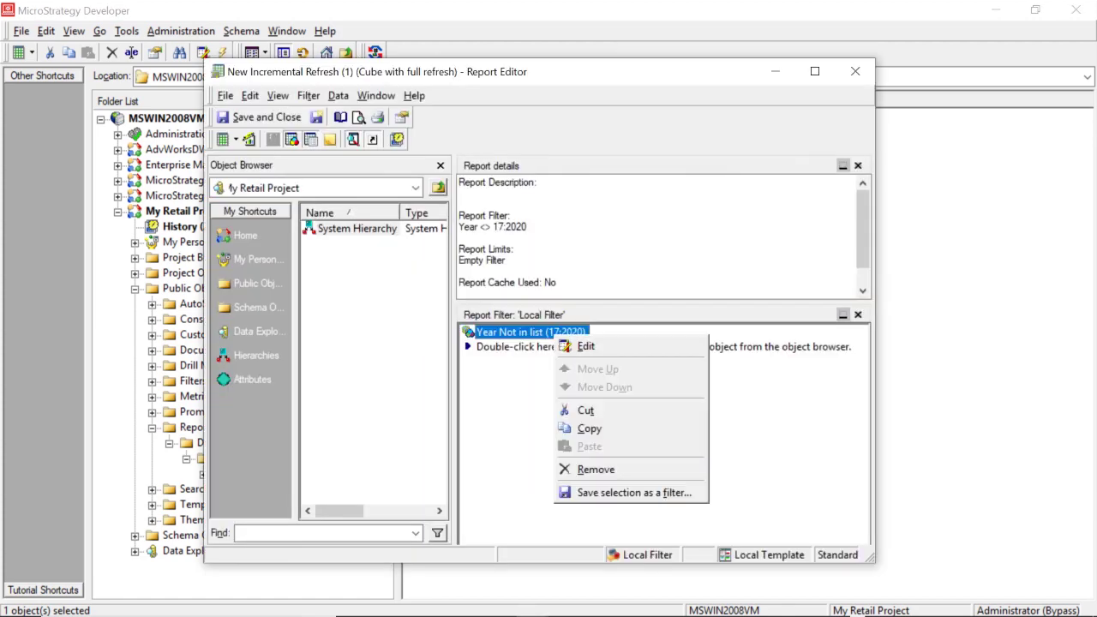
pyautogui.click(586, 347)
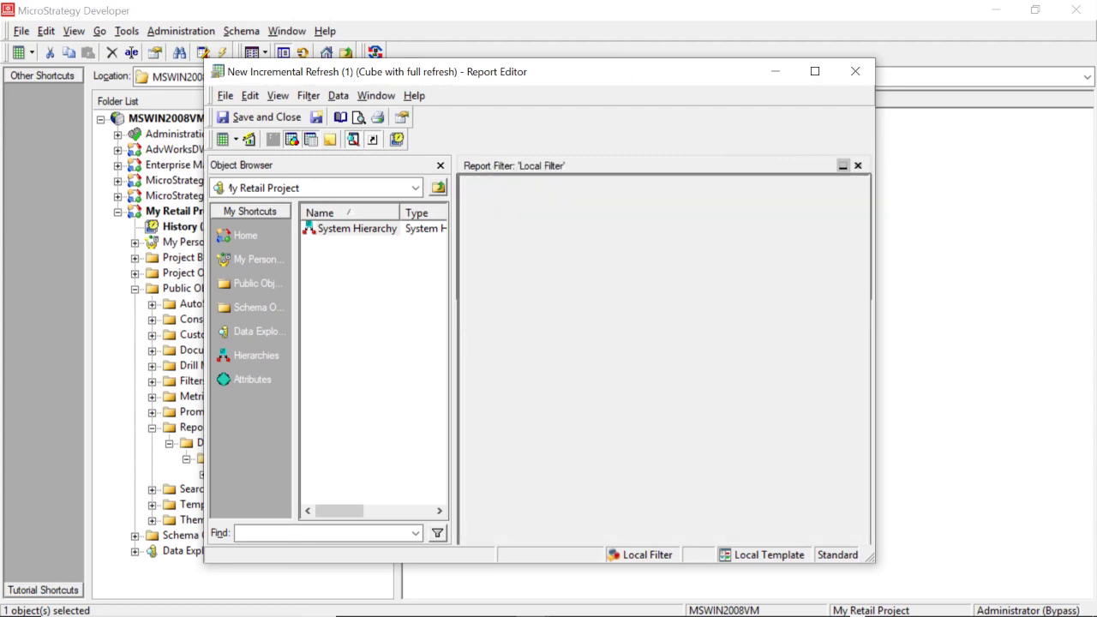
pyautogui.click(658, 379)
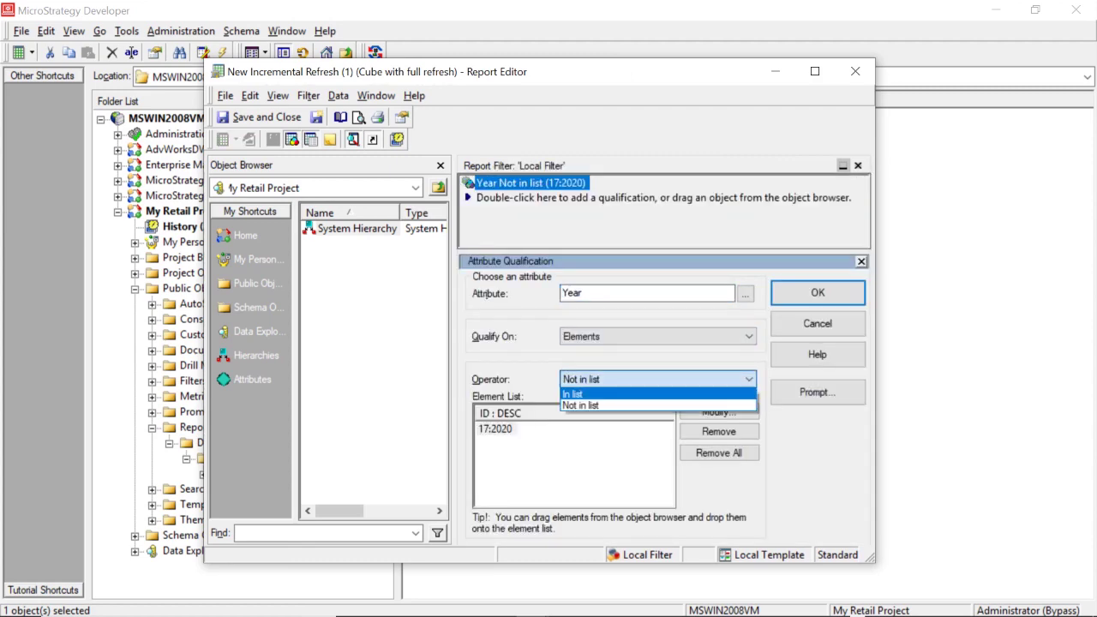
pyautogui.click(634, 394)
pyautogui.click(718, 411)
pyautogui.scroll(-1, 382, 317)
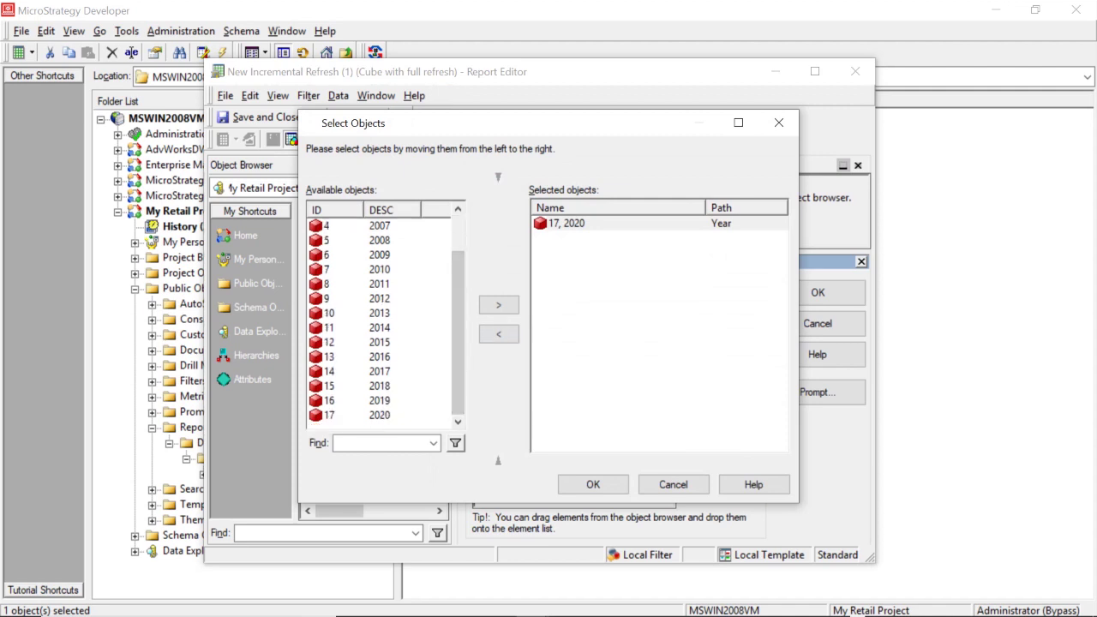
pyautogui.doubleClick(379, 328)
pyautogui.doubleClick(379, 342)
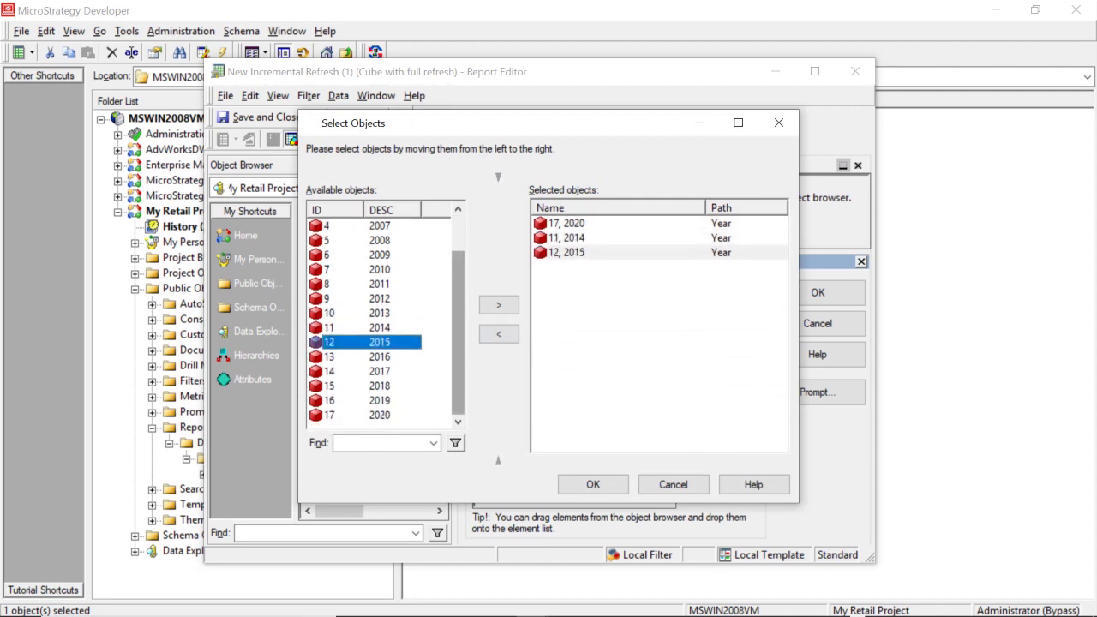
pyautogui.doubleClick(379, 357)
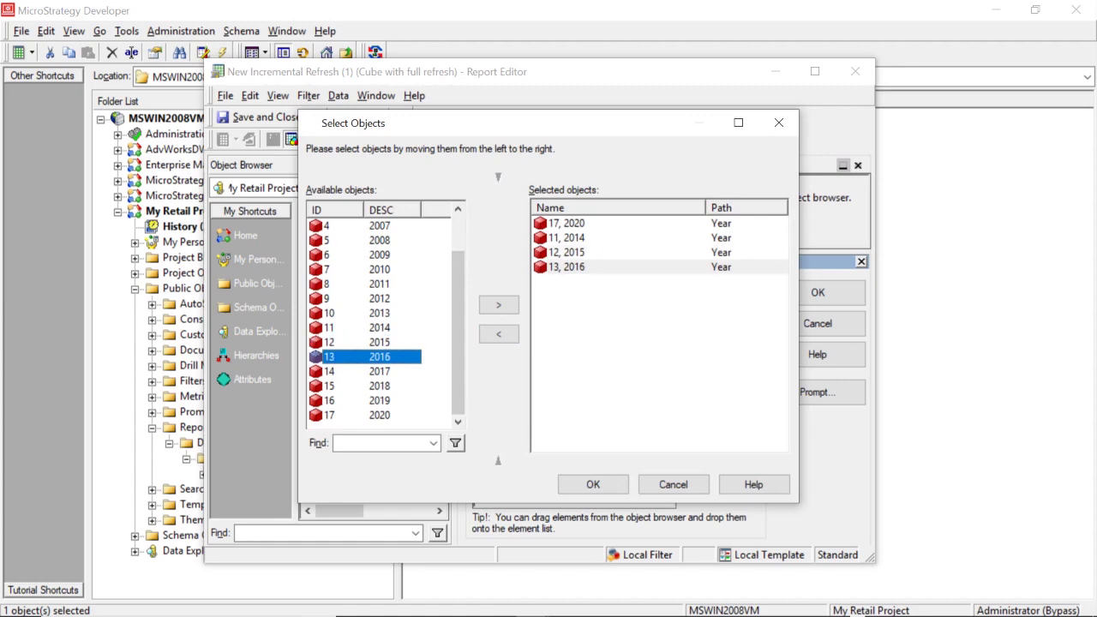
pyautogui.doubleClick(566, 223)
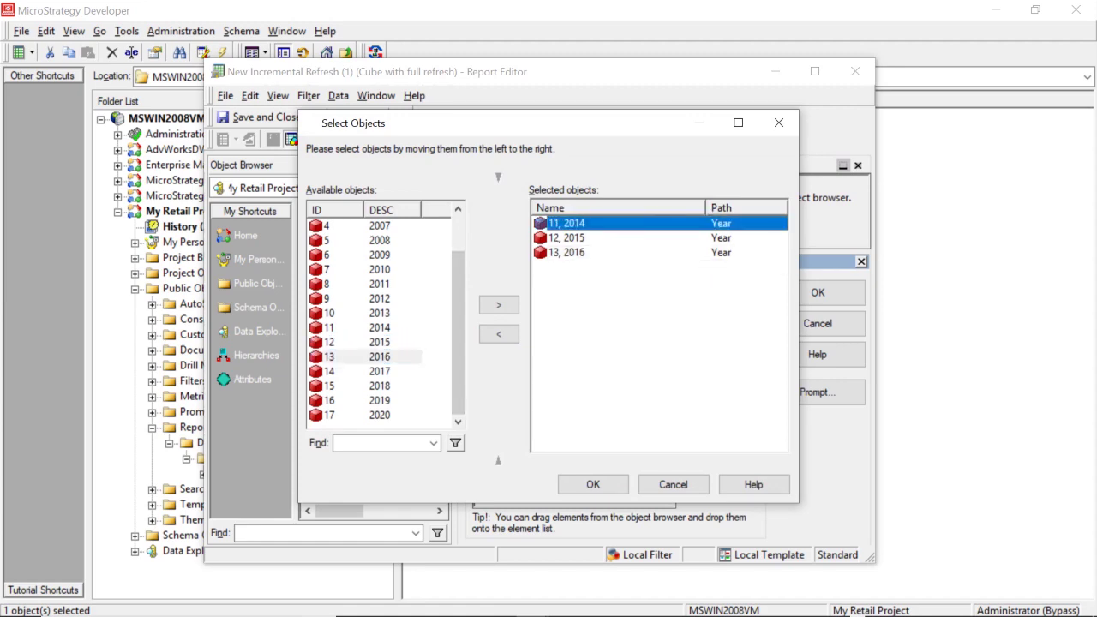
pyautogui.click(593, 484)
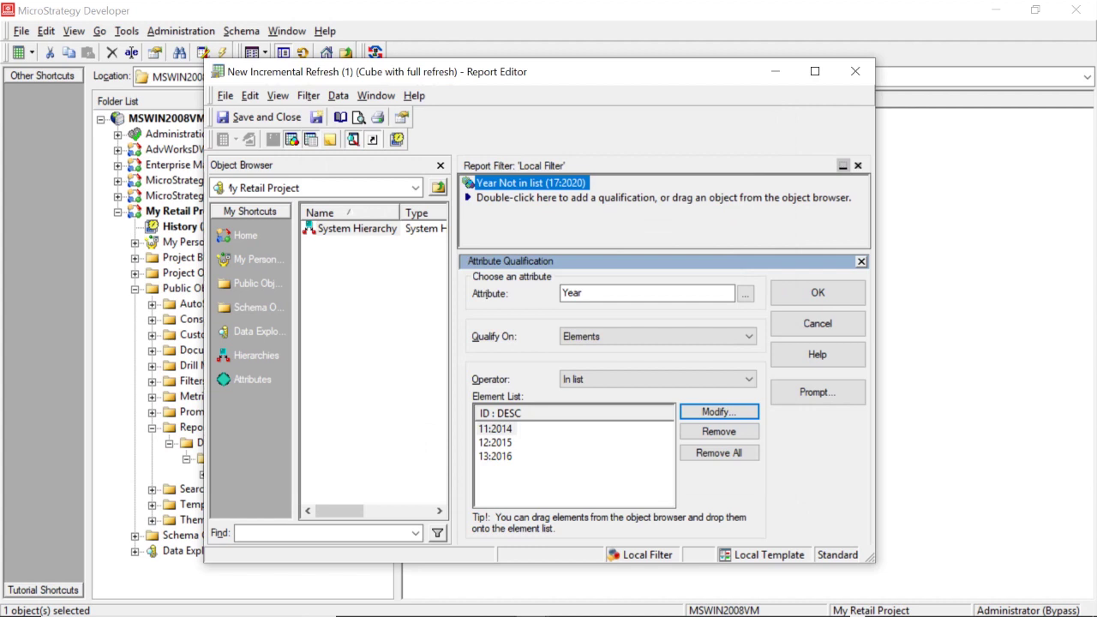
pyautogui.click(818, 293)
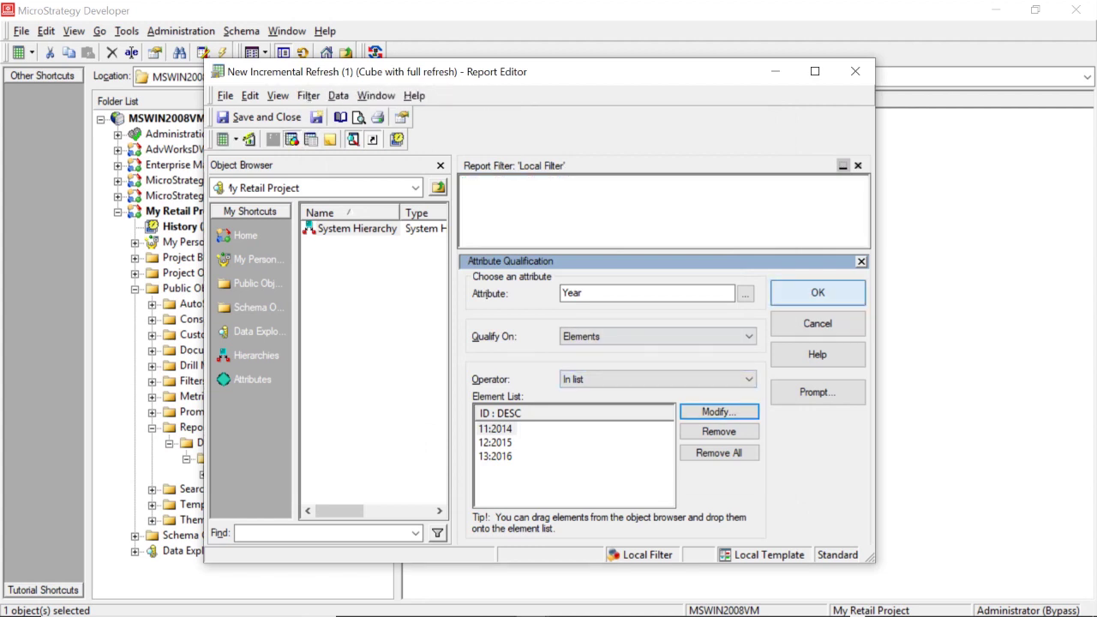
pyautogui.press('Return')
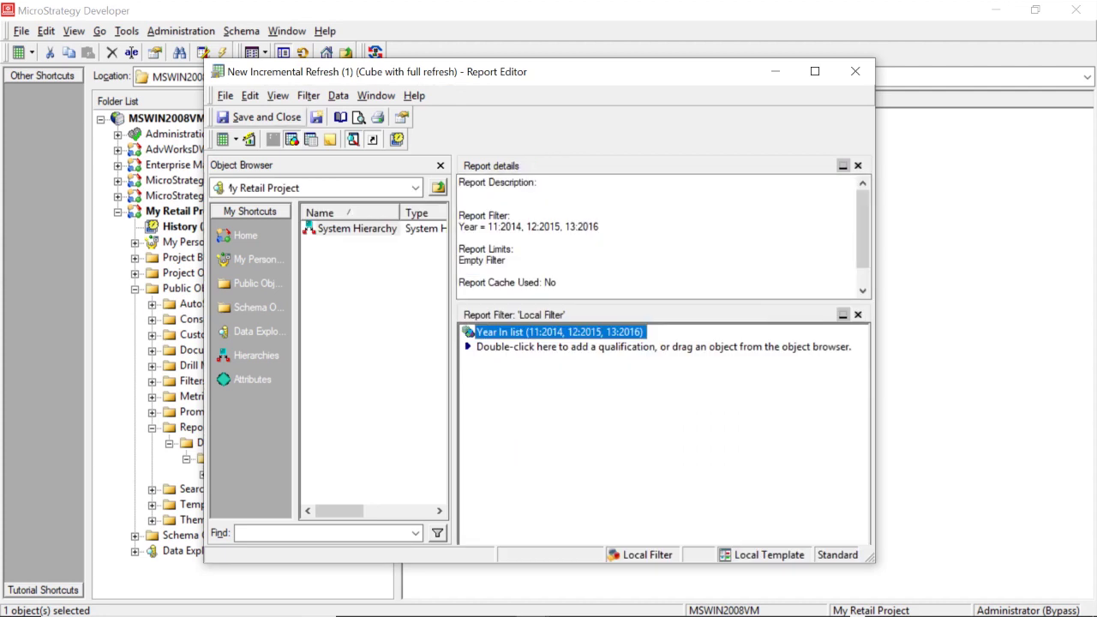
# Step: Save the incremental refresh report in the Demo folder as "Purge Cube"
pyautogui.click(260, 118)
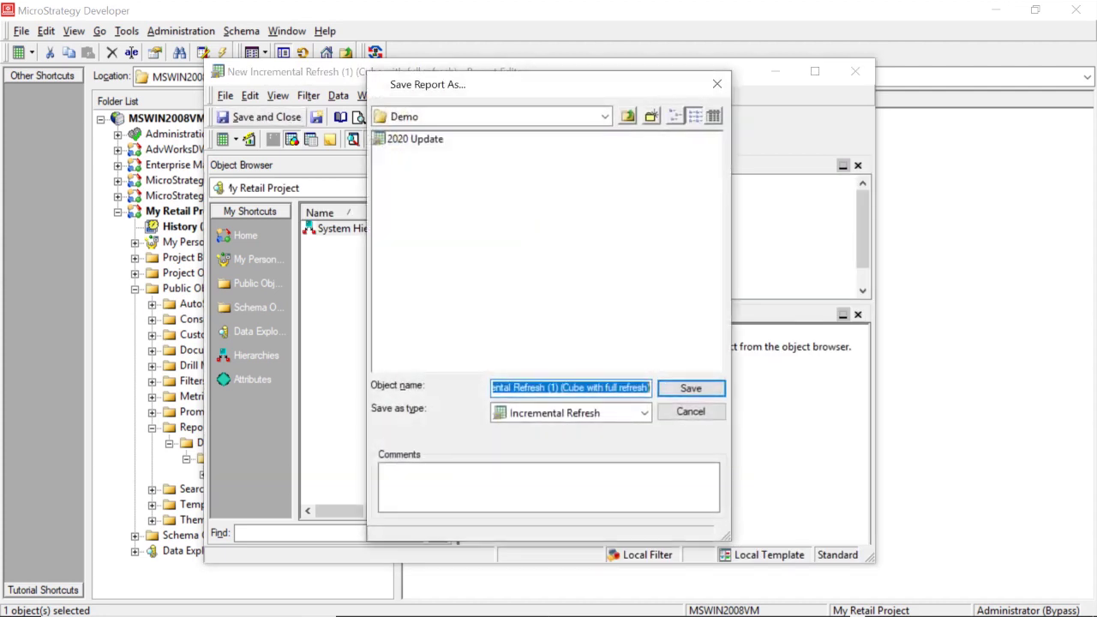
pyautogui.write('P')
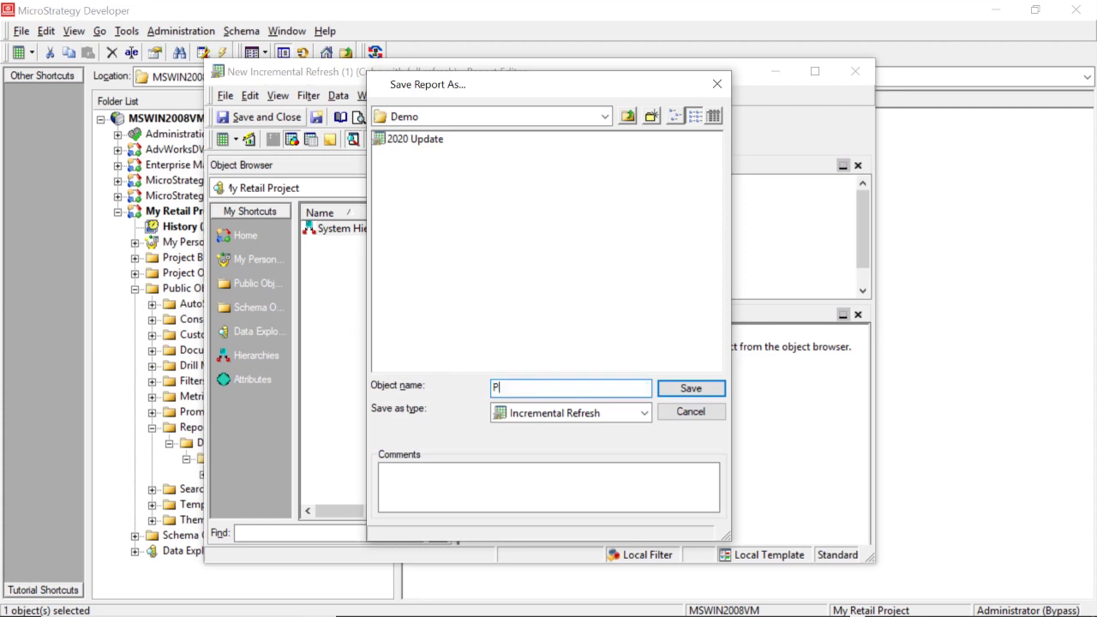
pyautogui.write('urge Cube')
pyautogui.press('Return')
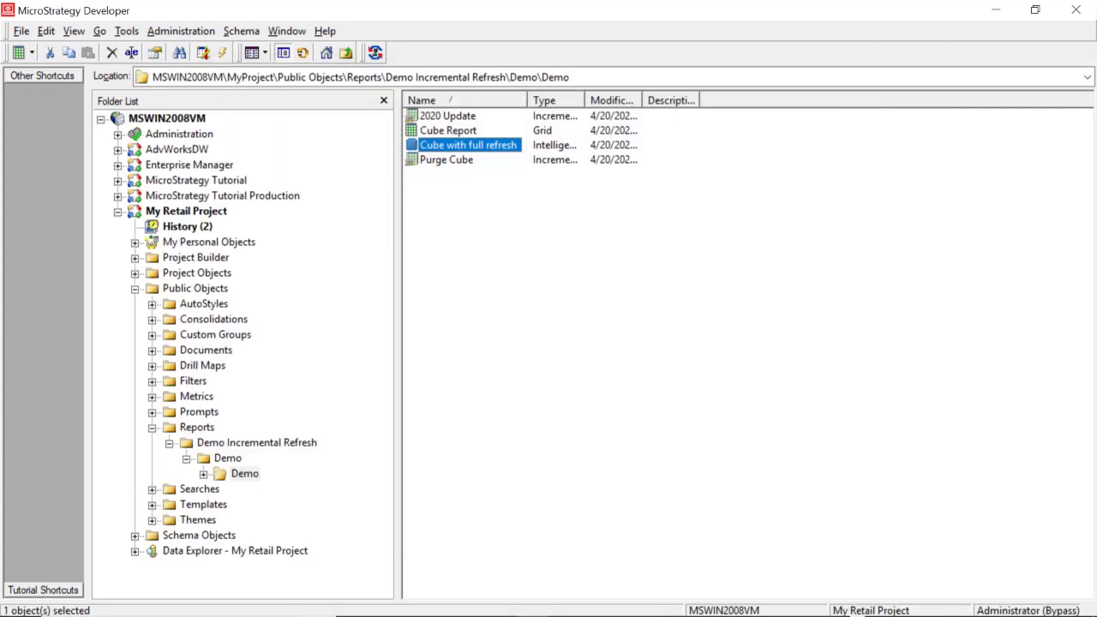
# Step: Run the "Purge Cube" report to delete the 2014 to 2016 rows from the Intelligent Cube, and save and close it
pyautogui.rightClick(434, 160)
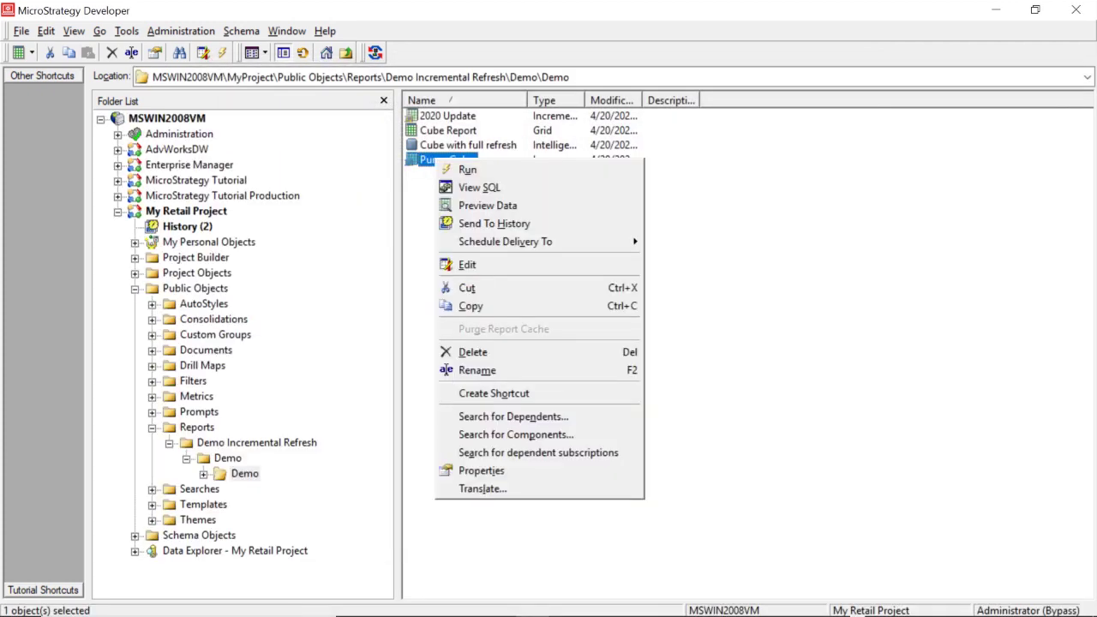
pyautogui.click(467, 171)
pyautogui.press('Return')
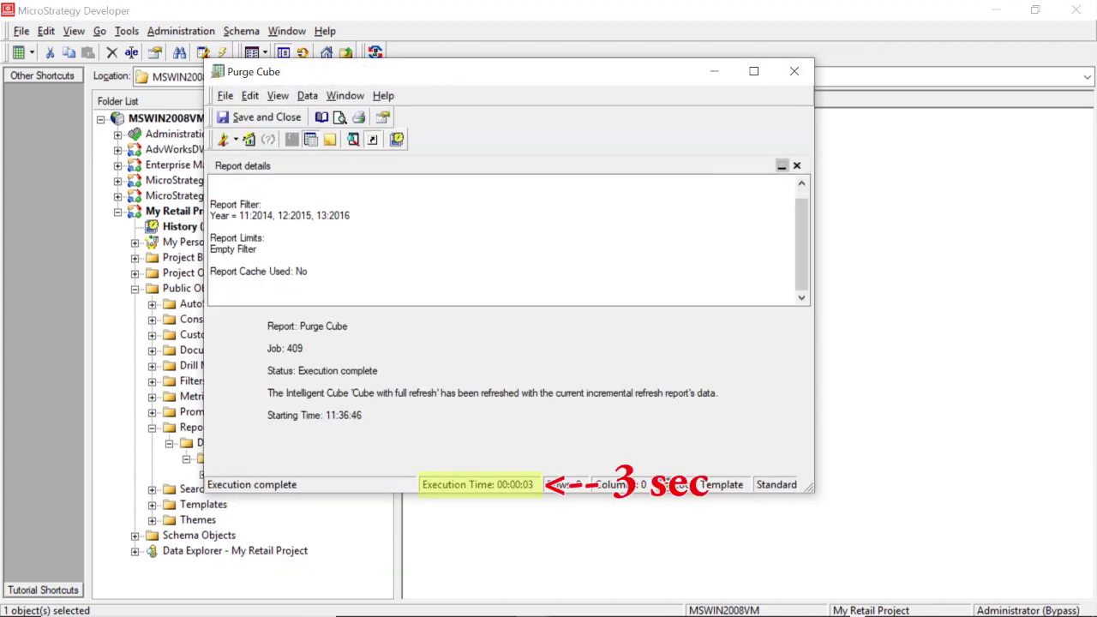
pyautogui.click(260, 118)
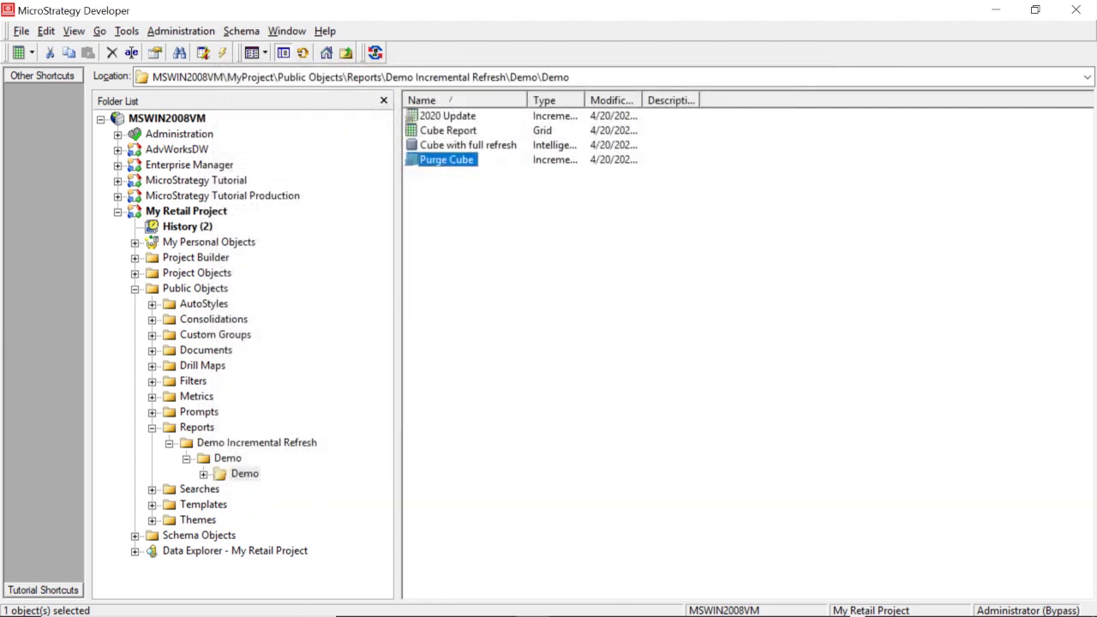
# Step: Run "Cube Report" to check which years remain in the Intelligent Cube, and close the report
pyautogui.rightClick(425, 130)
pyautogui.press('Escape')
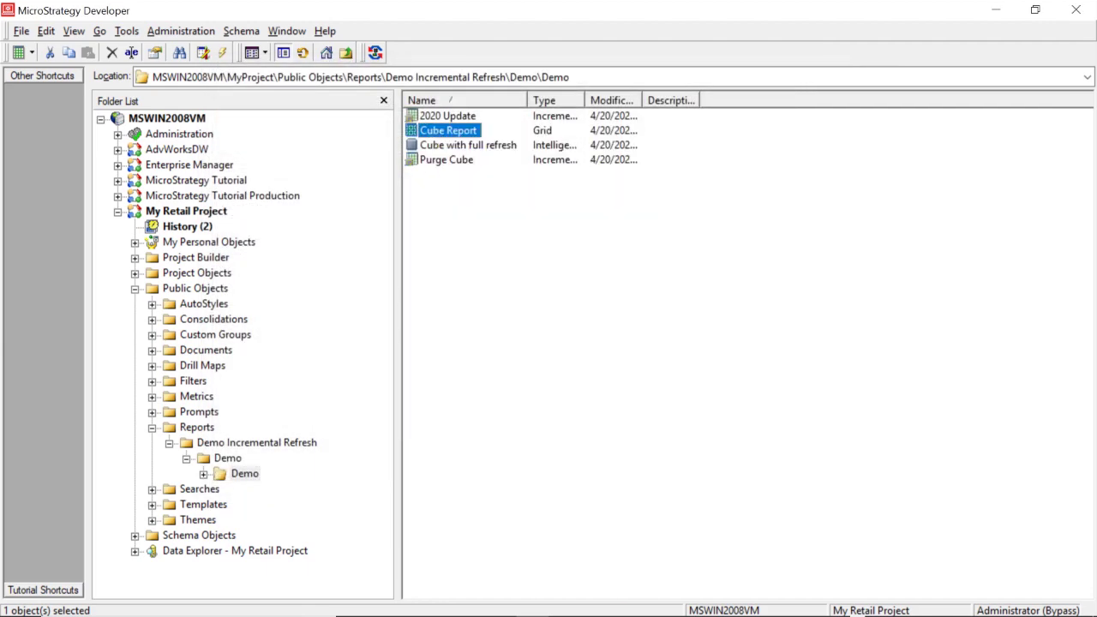
pyautogui.press('Return')
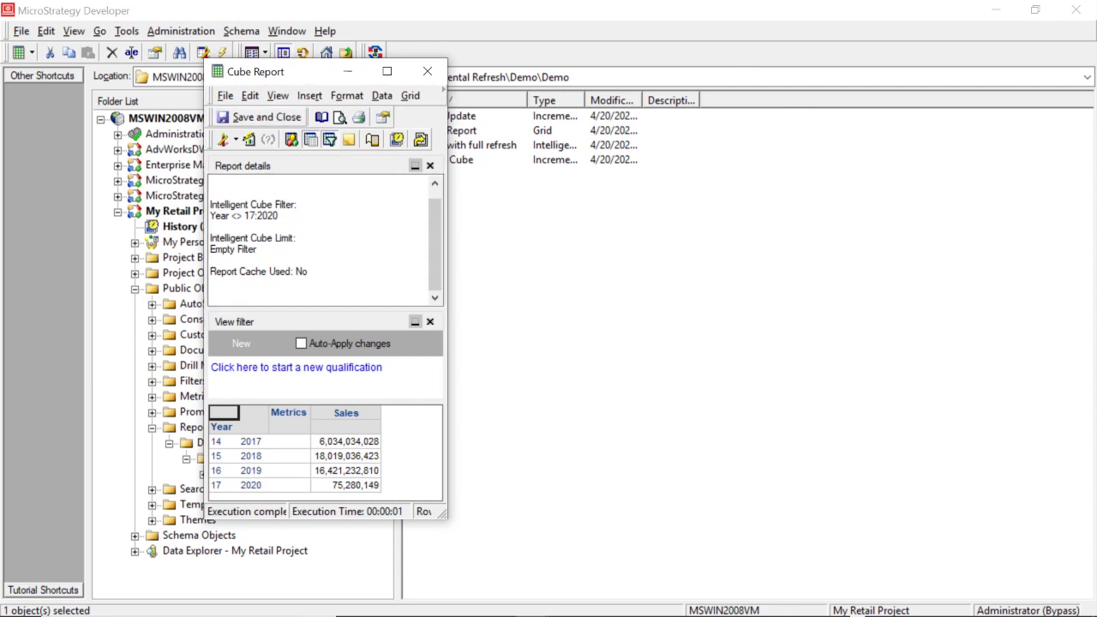
pyautogui.click(428, 71)
pyautogui.click(549, 258)
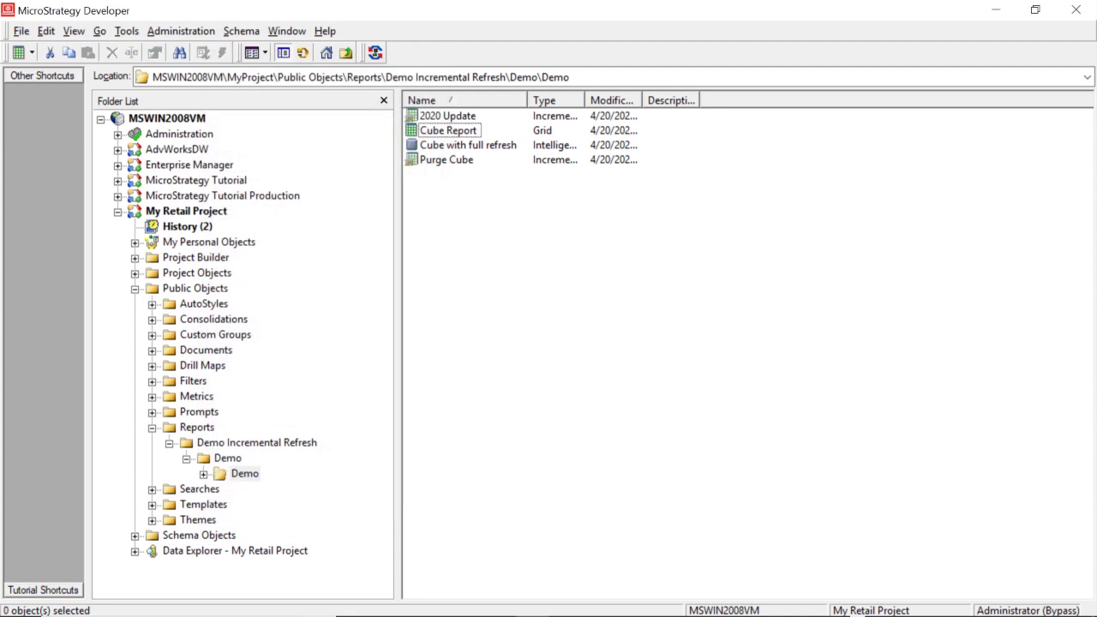